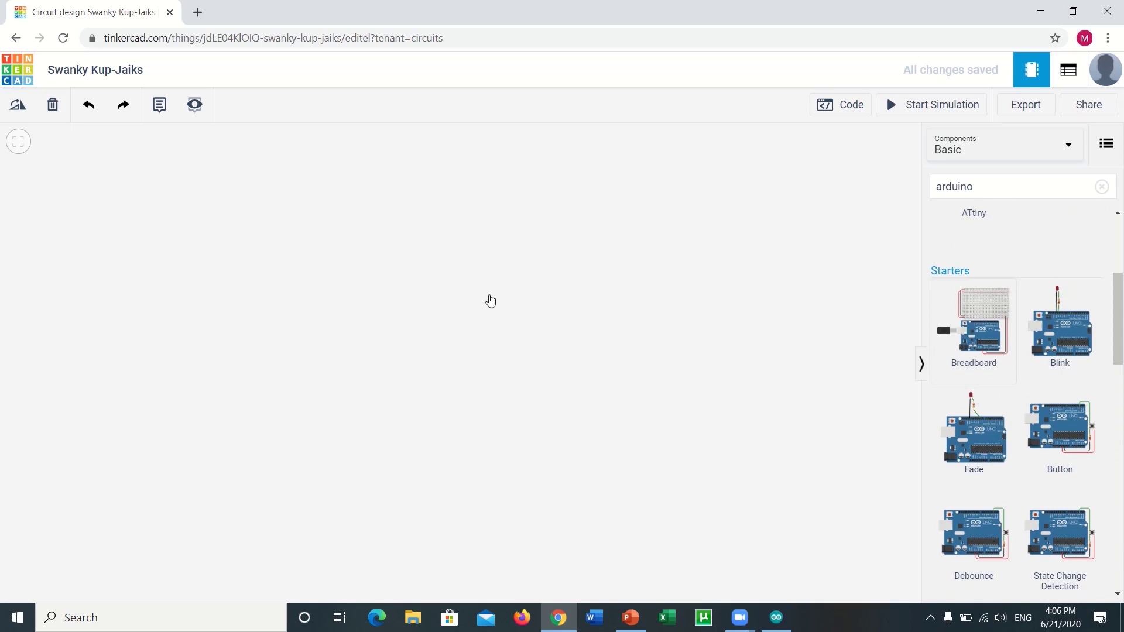
# Place the Arduino Breadboard starter circuit on the canvas and rotate it 90 degrees clockwise.
pyautogui.click(679, 362)
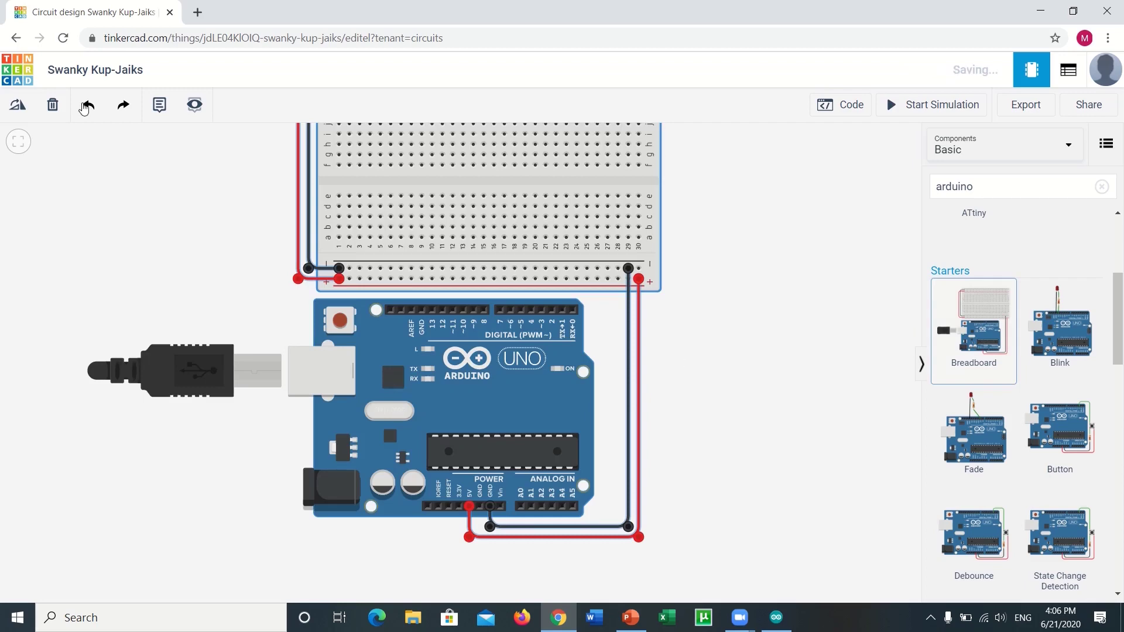
pyautogui.click(16, 146)
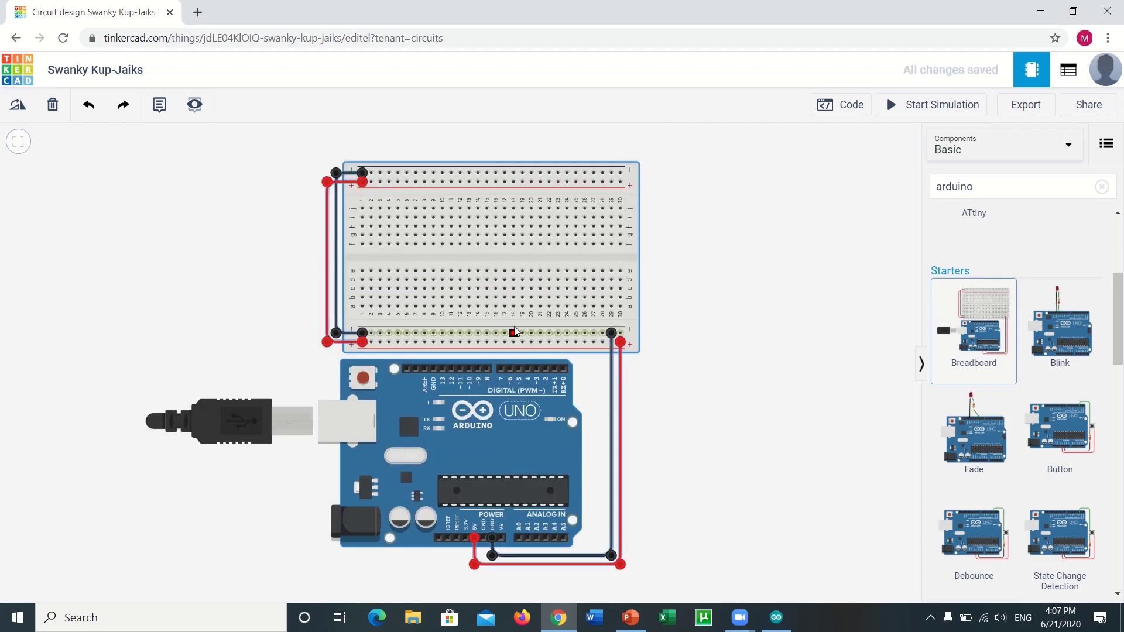
pyautogui.click(31, 119)
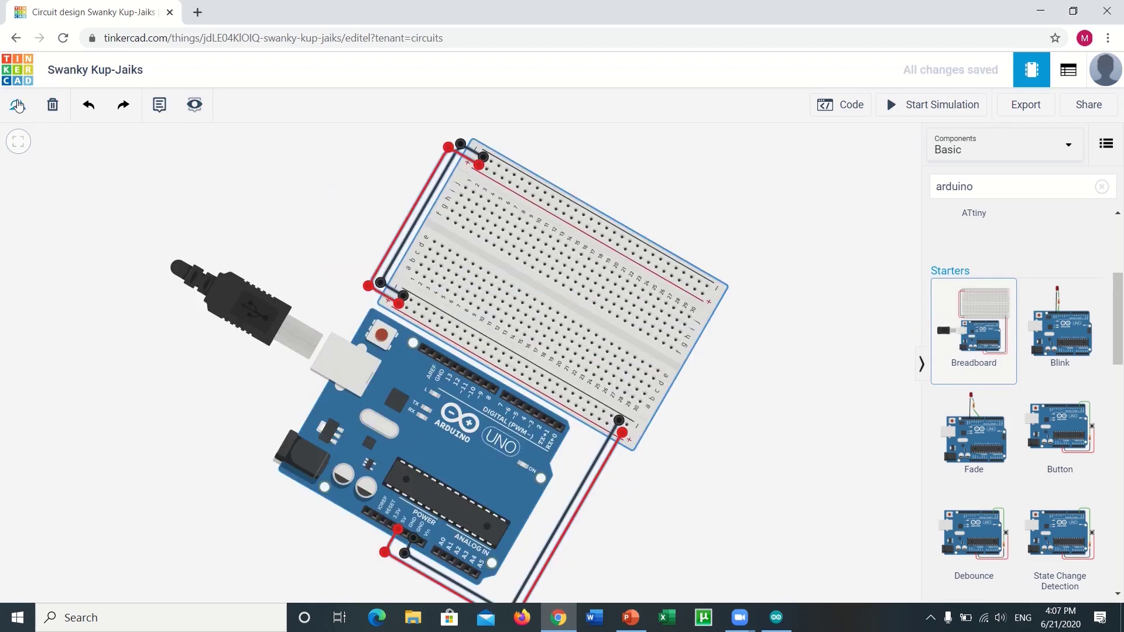
pyautogui.press('r')
pyautogui.press('r')
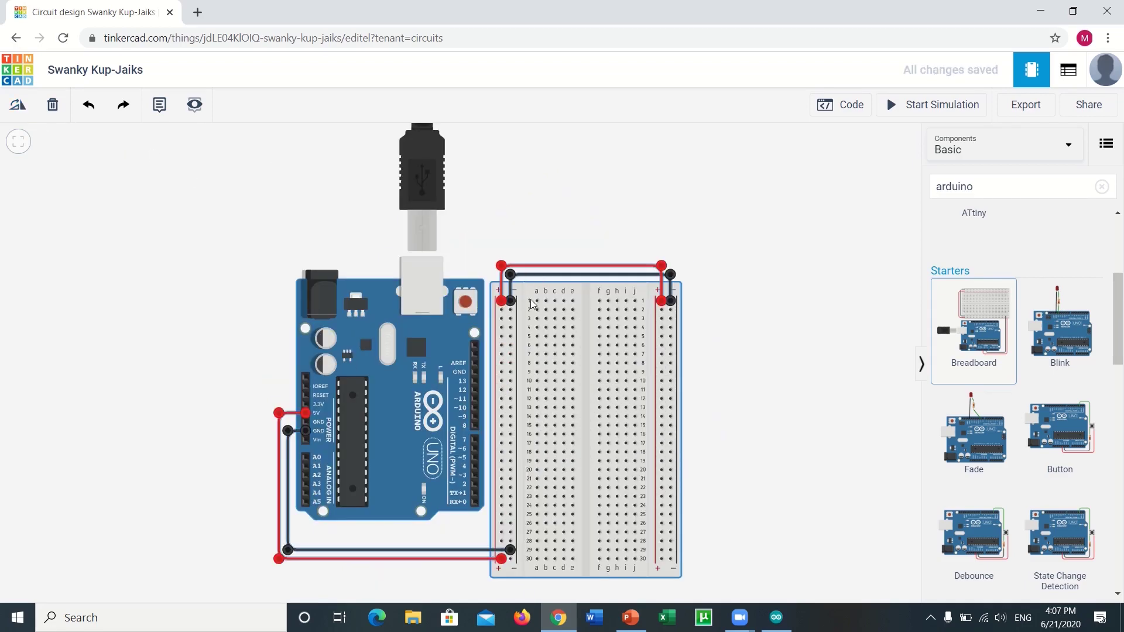
# Delete the red and black jumper wires that link the breadboard's two pairs of power rails.
pyautogui.click(521, 268)
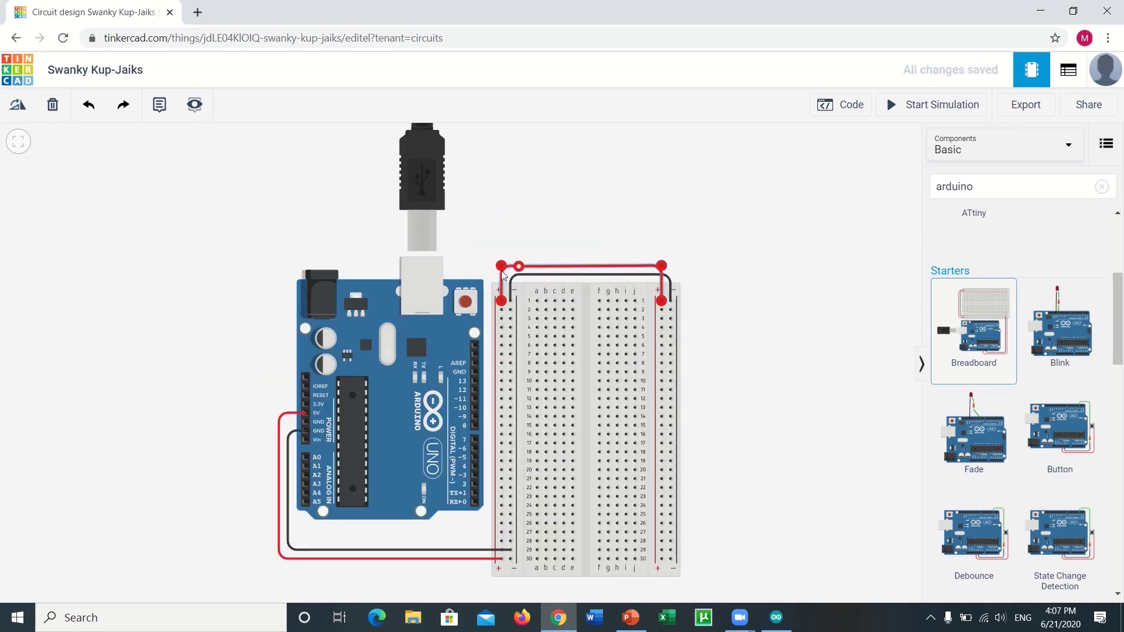
pyautogui.doubleClick(501, 267)
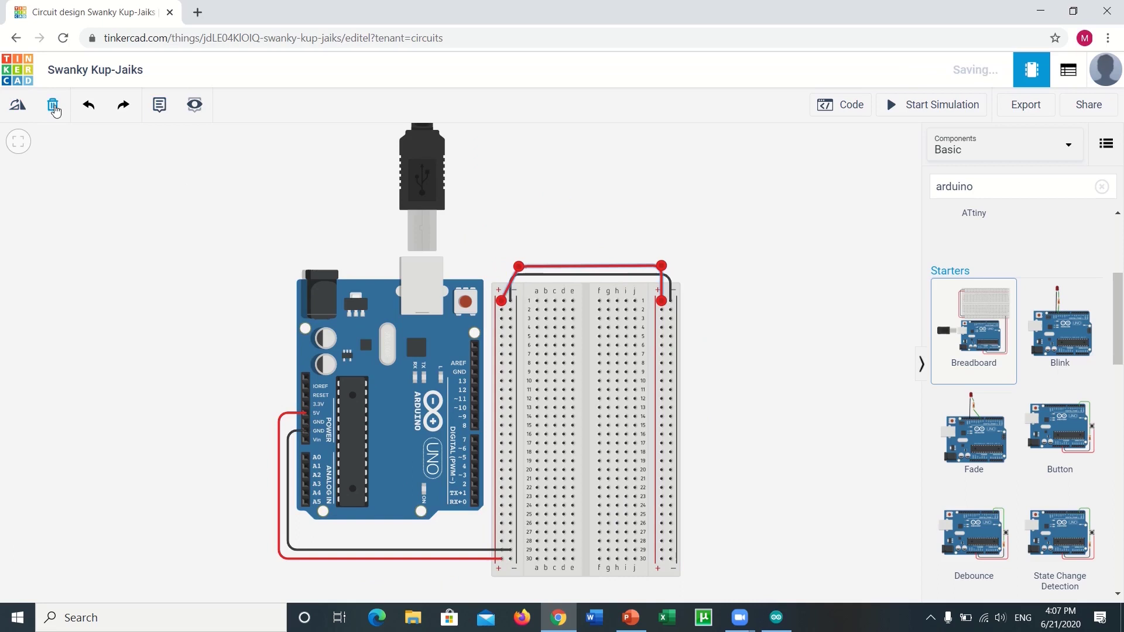
pyautogui.click(559, 263)
pyautogui.click(568, 279)
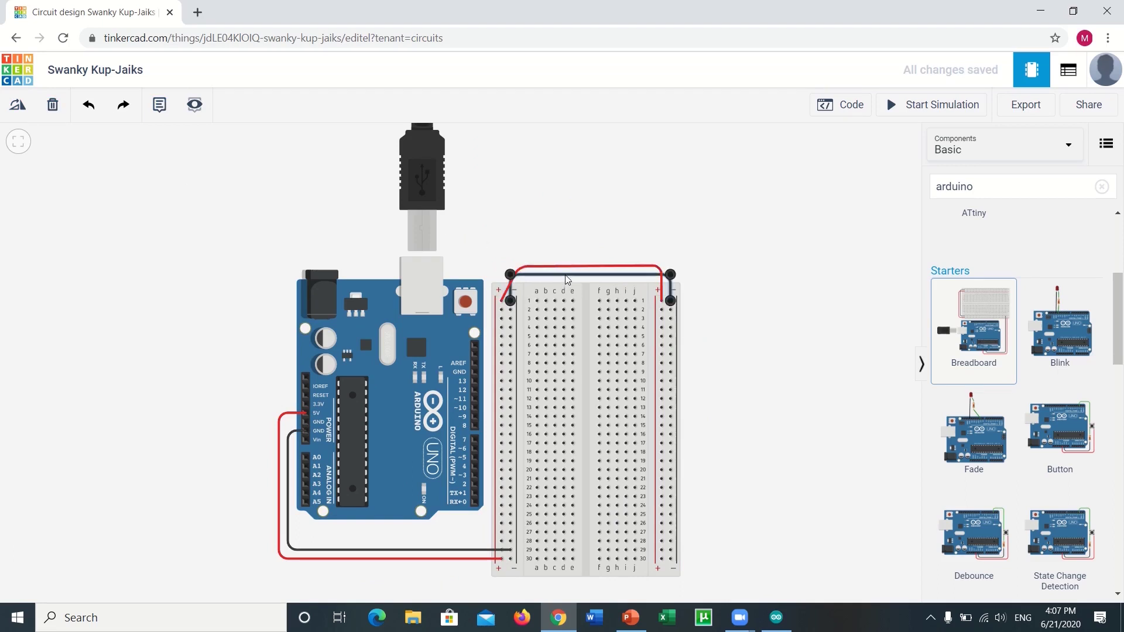
pyautogui.click(57, 107)
pyautogui.click(587, 268)
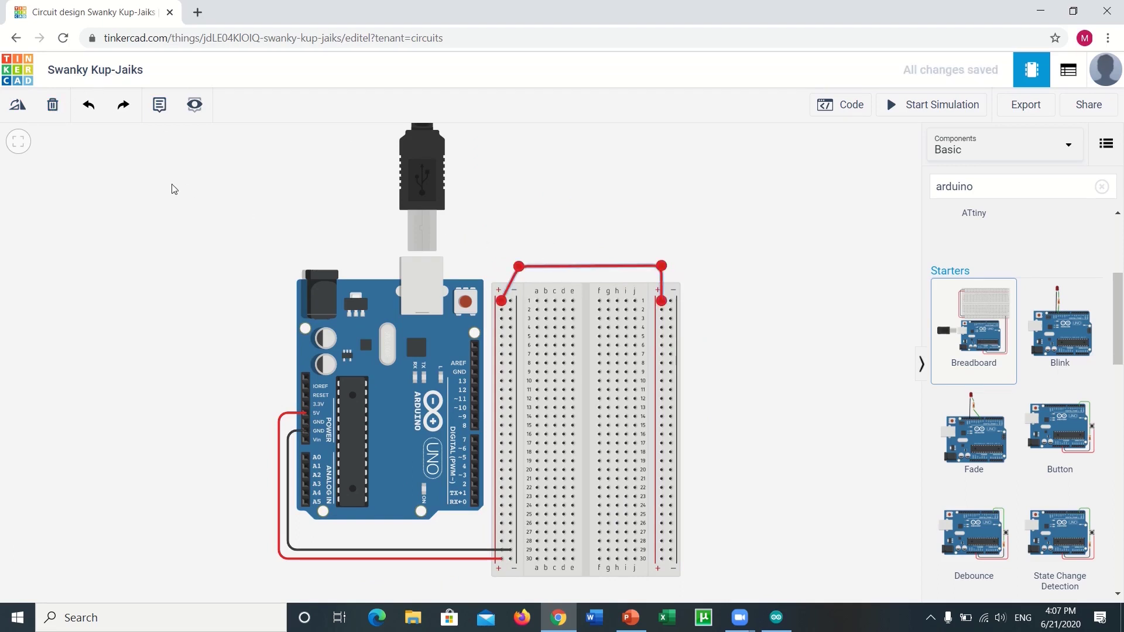
pyautogui.click(51, 112)
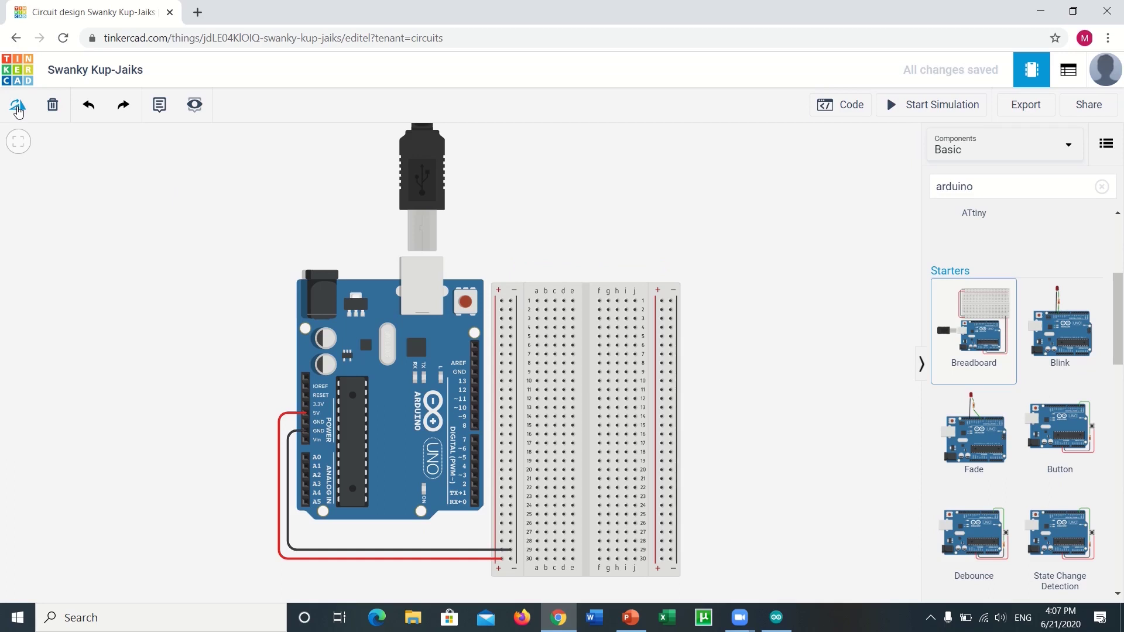
# Move the Arduino and the breadboard apart, and rotate the breadboard 90 degrees clockwise so it lies horizontally.
pyautogui.rightClick(18, 111)
pyautogui.click(265, 451)
pyautogui.moveTo(412, 458); pyautogui.dragTo(243, 427)
pyautogui.moveTo(556, 319); pyautogui.dragTo(572, 256)
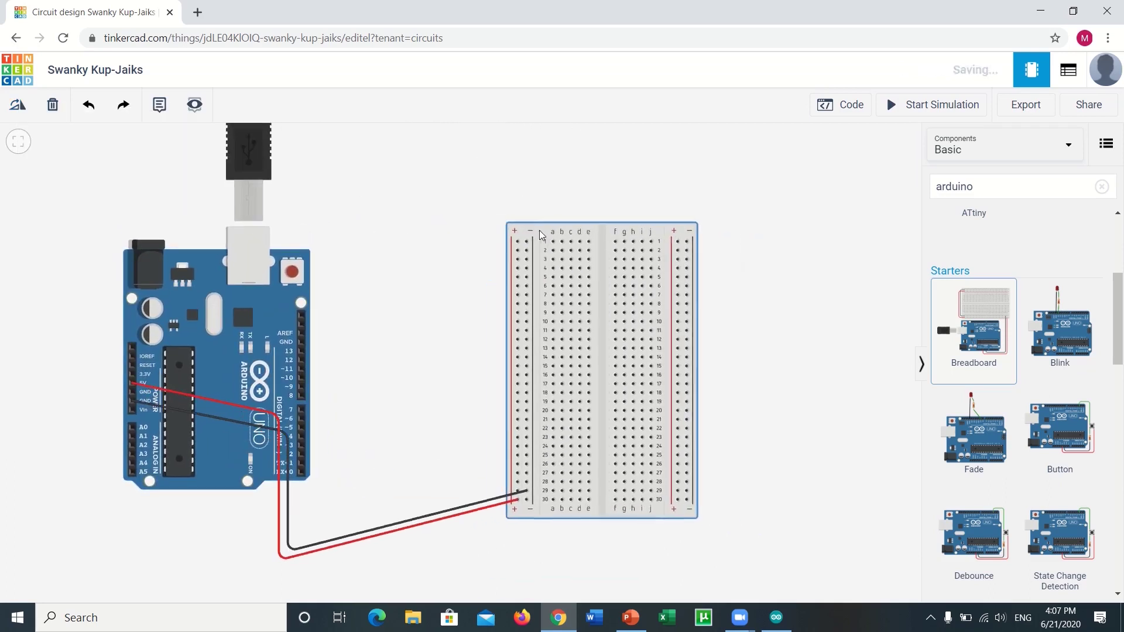
pyautogui.click(17, 110)
pyautogui.click(18, 111)
pyautogui.click(17, 110)
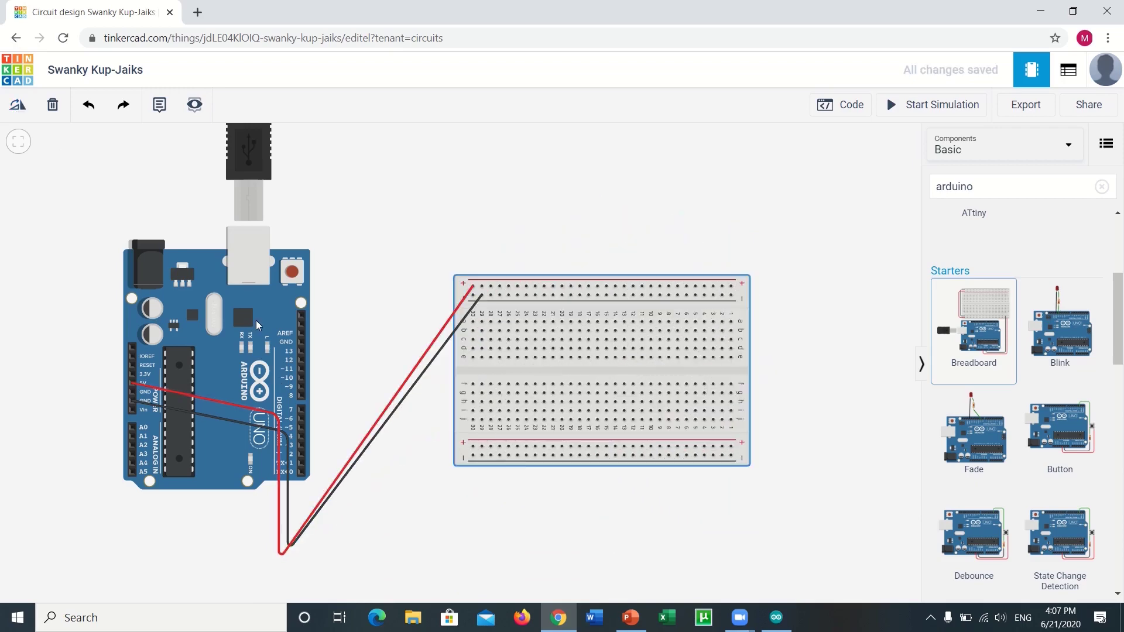
# Reposition the Arduino beside the breadboard and reroute the red 5V and black GND wires around the board's power-pin side and over its USB end.
pyautogui.moveTo(256, 322); pyautogui.dragTo(332, 253)
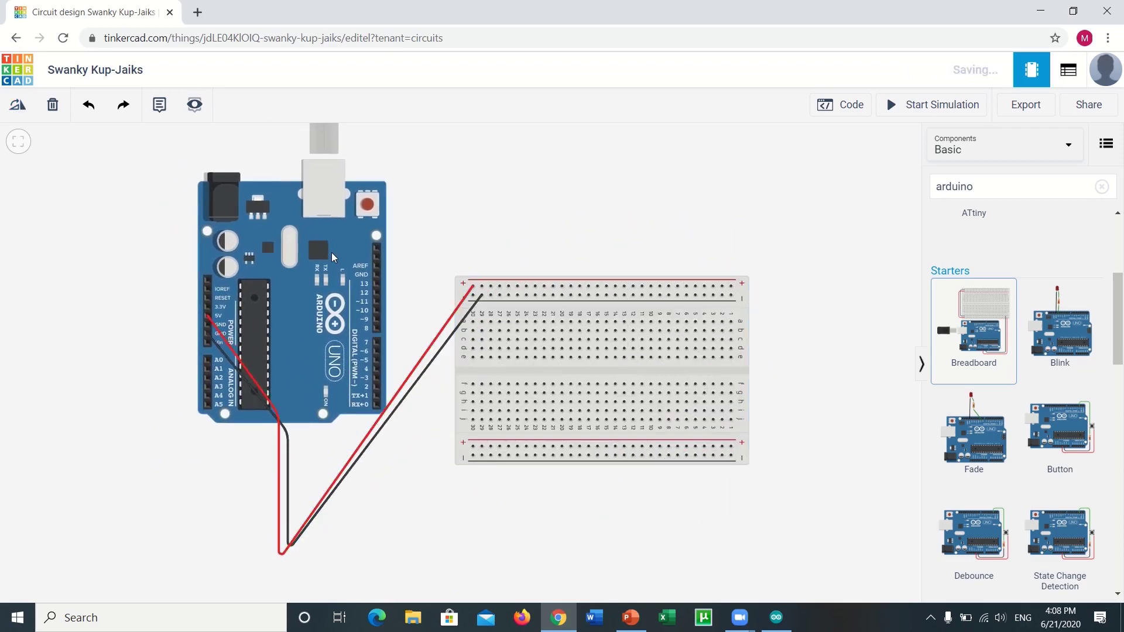
pyautogui.moveTo(280, 433); pyautogui.dragTo(151, 321)
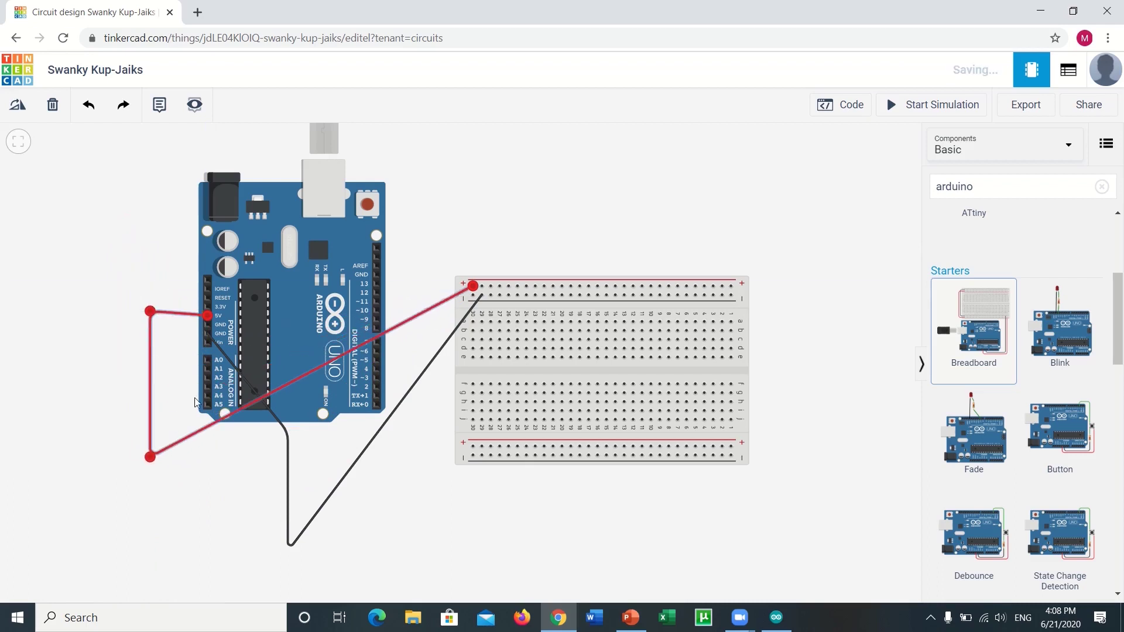
pyautogui.moveTo(149, 457); pyautogui.dragTo(142, 148)
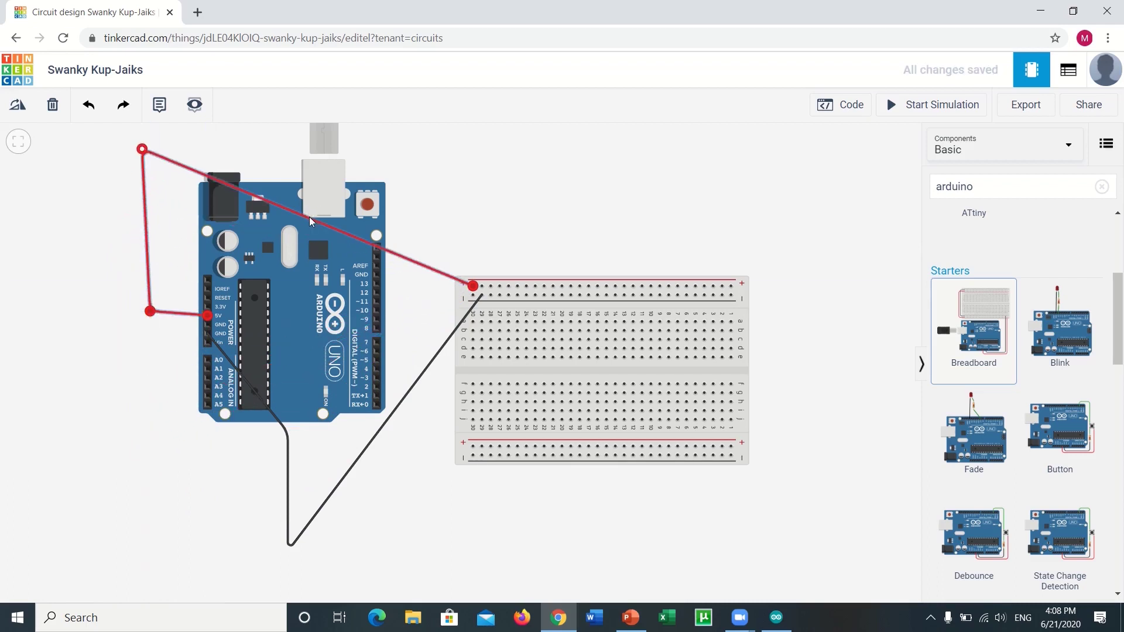
pyautogui.moveTo(309, 217); pyautogui.dragTo(244, 316)
pyautogui.moveTo(347, 453); pyautogui.dragTo(205, 242)
pyautogui.moveTo(288, 432); pyautogui.dragTo(120, 233)
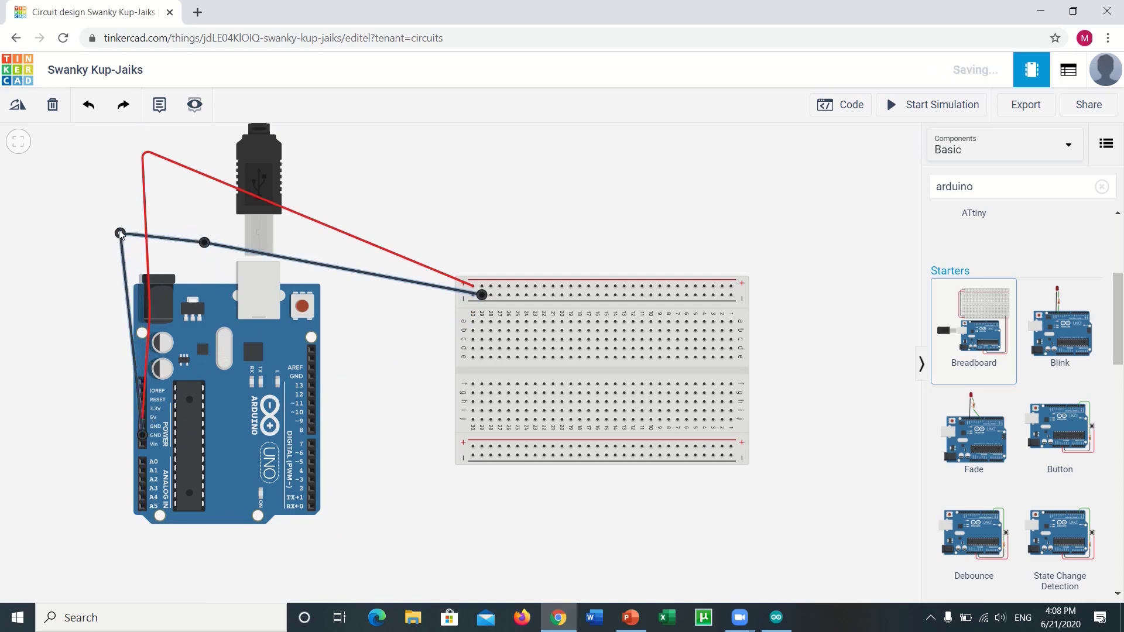
pyautogui.click(412, 345)
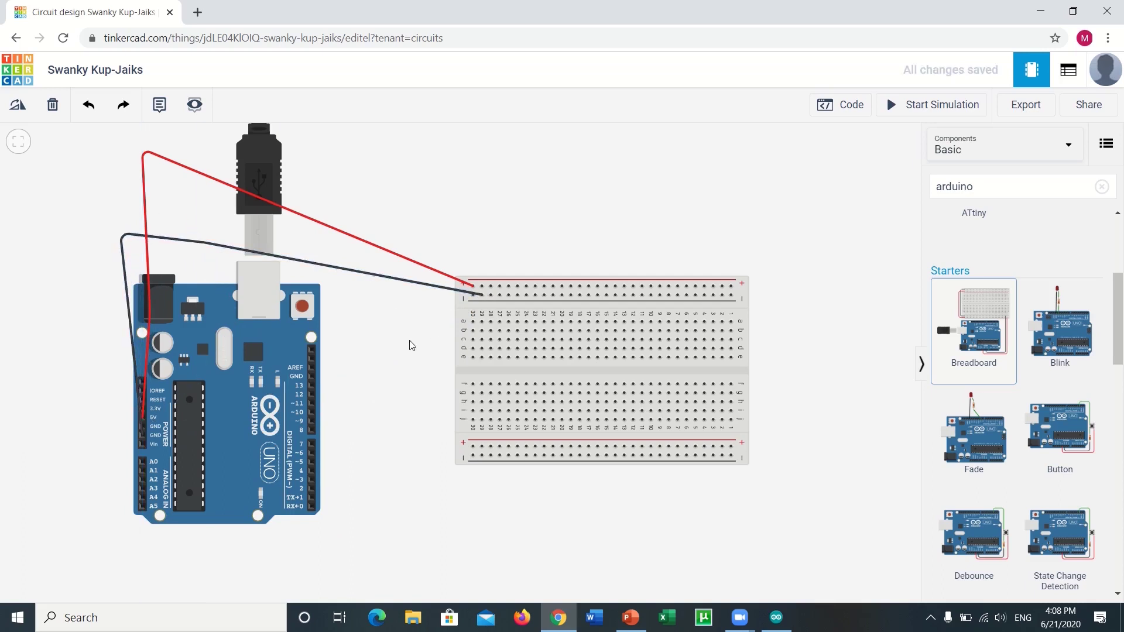
# Clear the component search and place three red LEDs in breadboard row a, starting at columns 24, 21 and 18.
pyautogui.click(1102, 186)
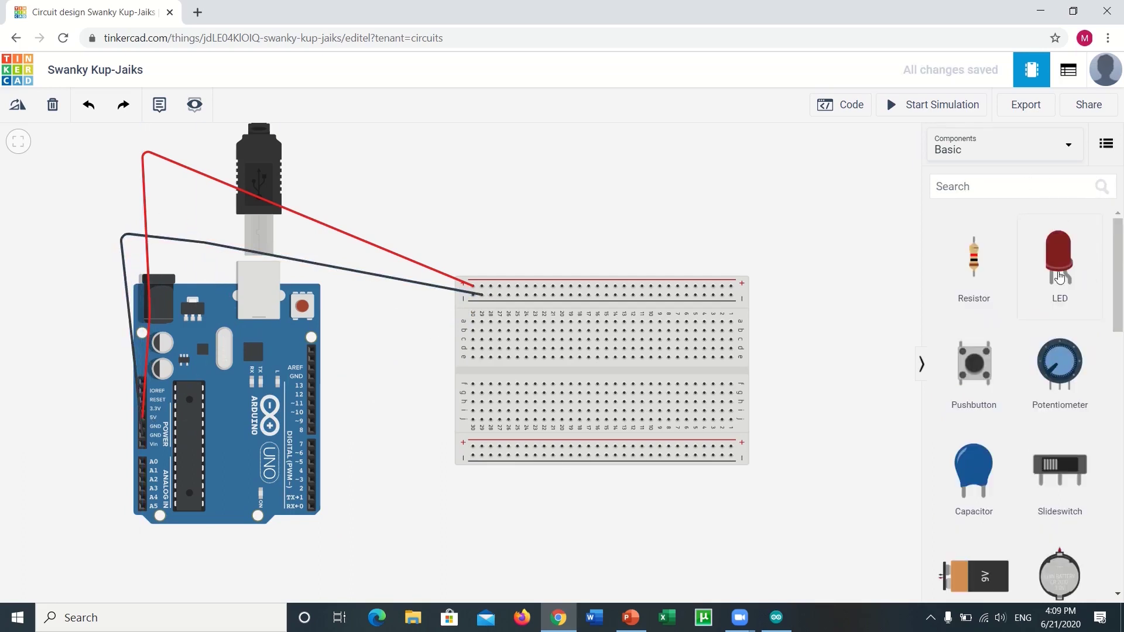
pyautogui.moveTo(1060, 278); pyautogui.dragTo(536, 322)
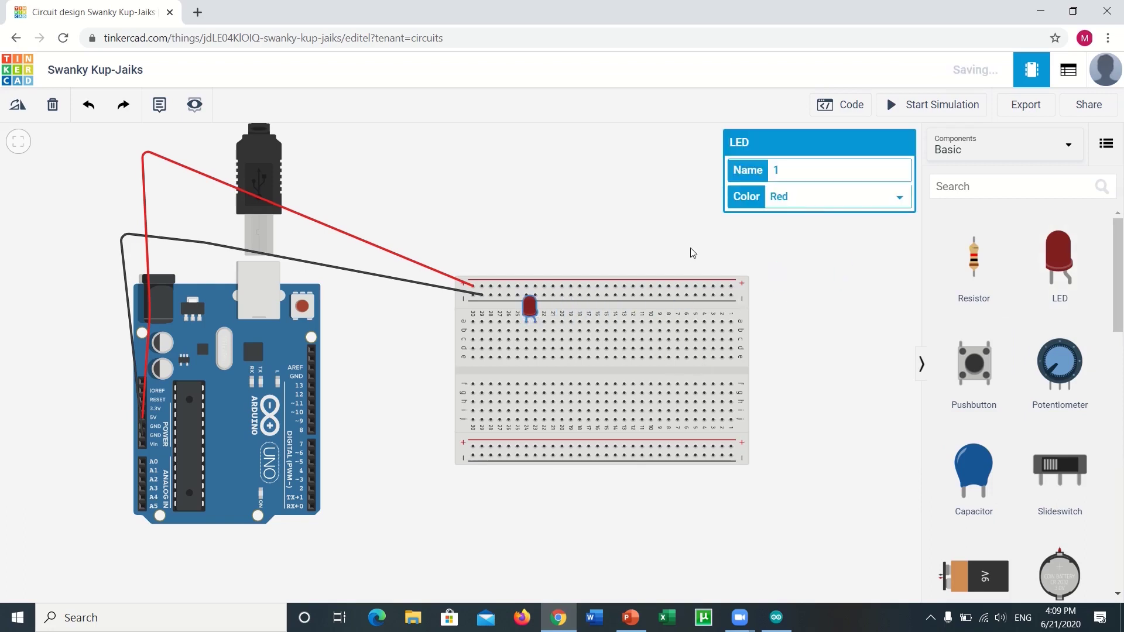
pyautogui.click(1058, 261)
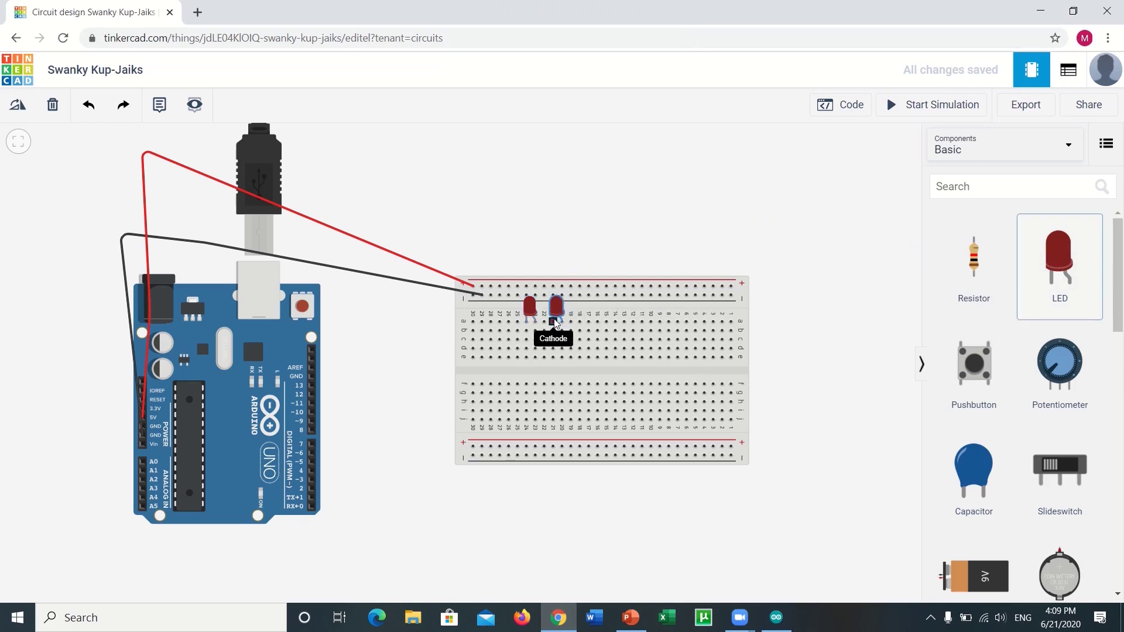
pyautogui.click(554, 321)
pyautogui.click(1058, 261)
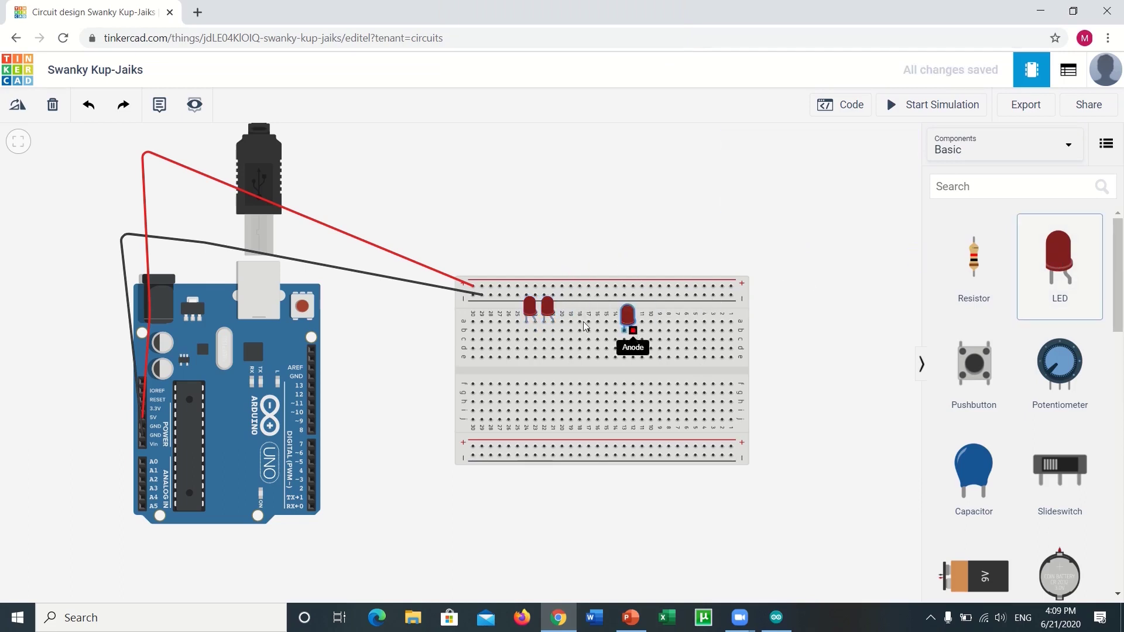
pyautogui.click(576, 321)
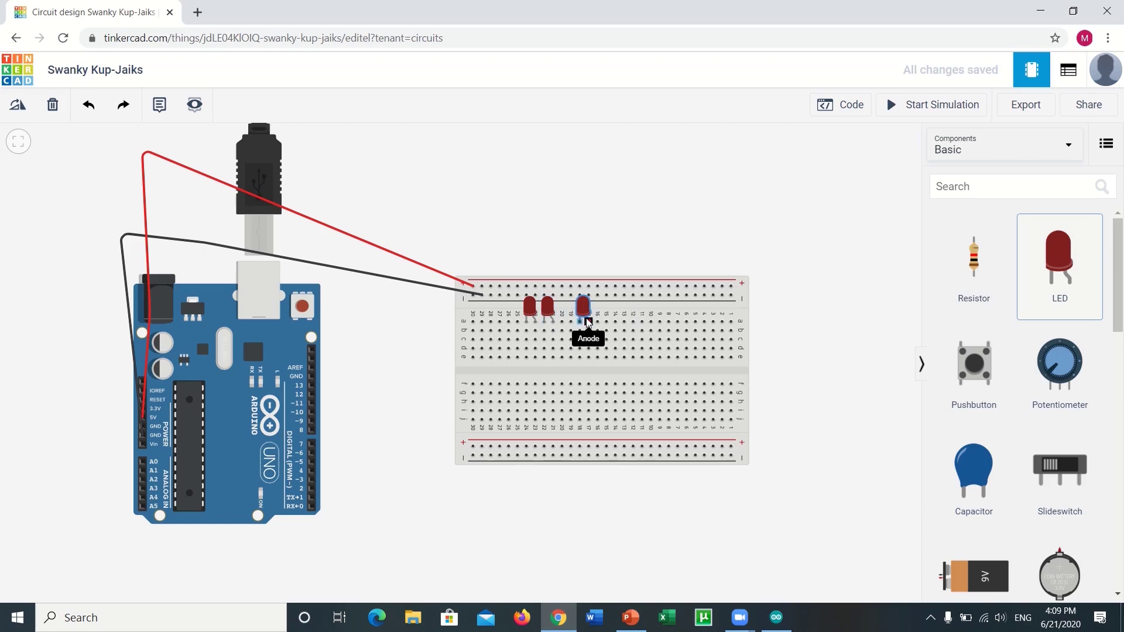
pyautogui.click(585, 322)
pyautogui.moveTo(546, 311); pyautogui.dragTo(555, 311)
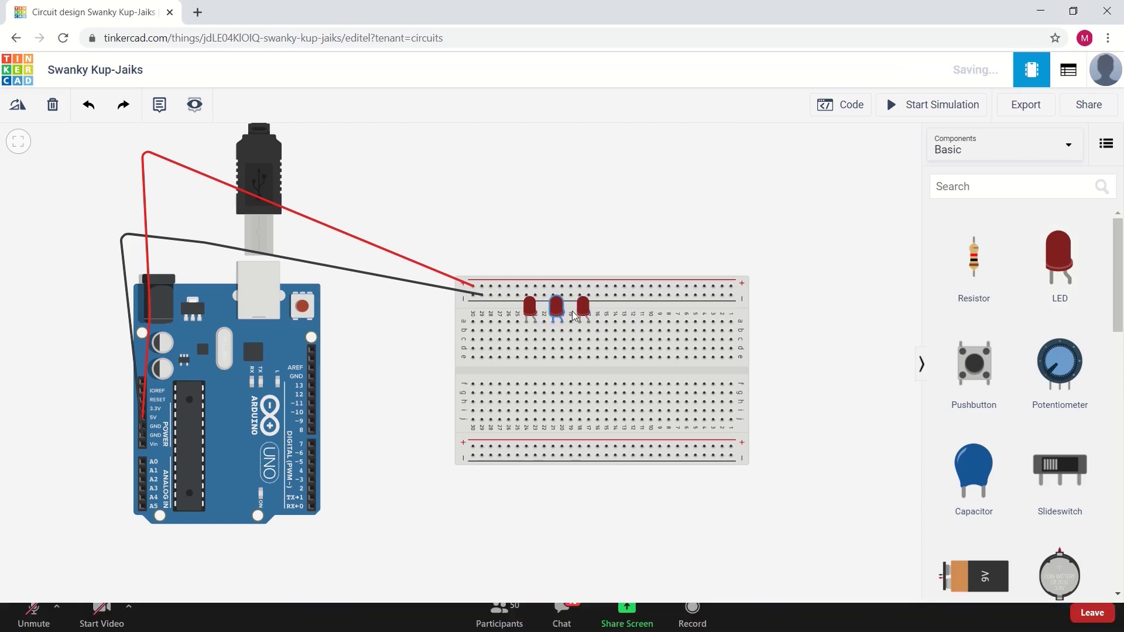
# Place five more red LEDs along breadboard row a, continuing the three-column spacing toward column 1.
pyautogui.click(1053, 271)
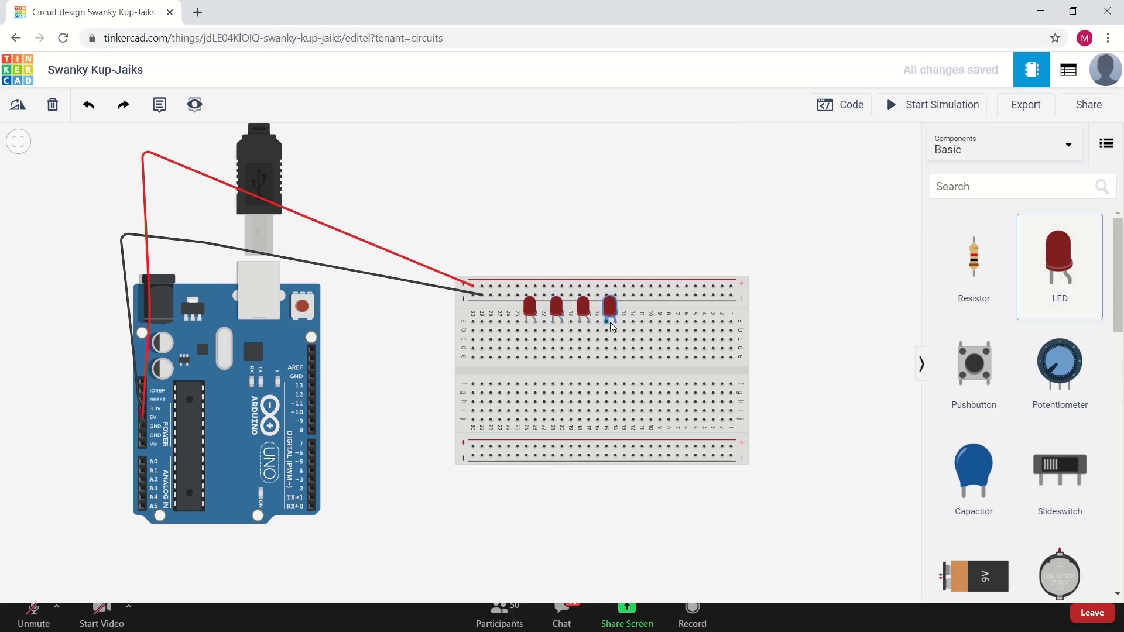
pyautogui.click(610, 322)
pyautogui.click(1049, 271)
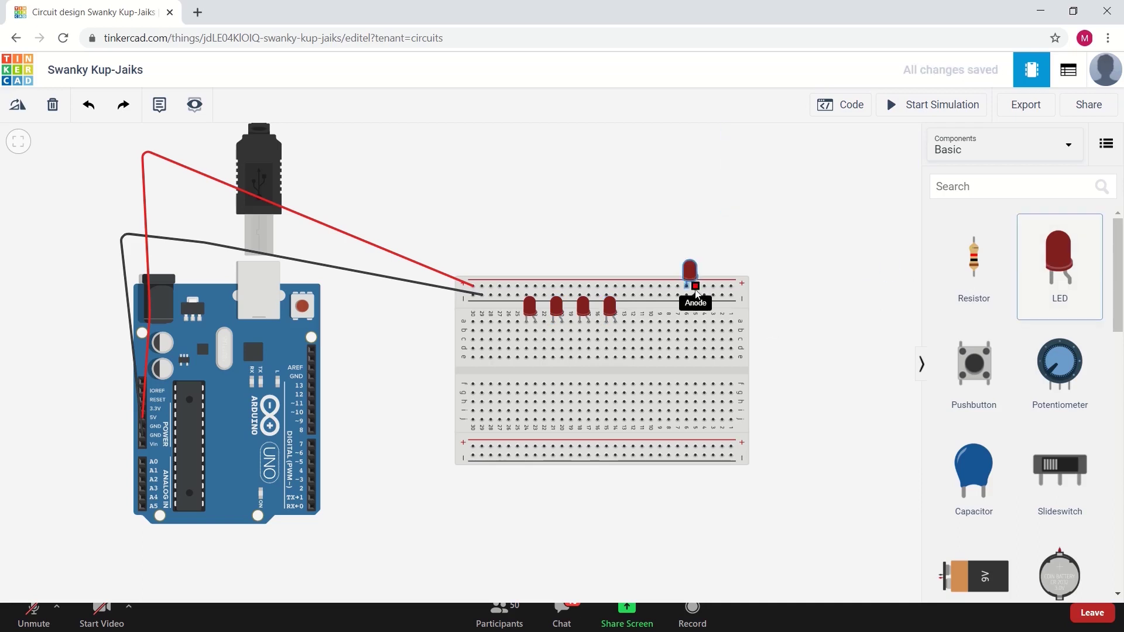
pyautogui.click(642, 321)
pyautogui.click(1055, 290)
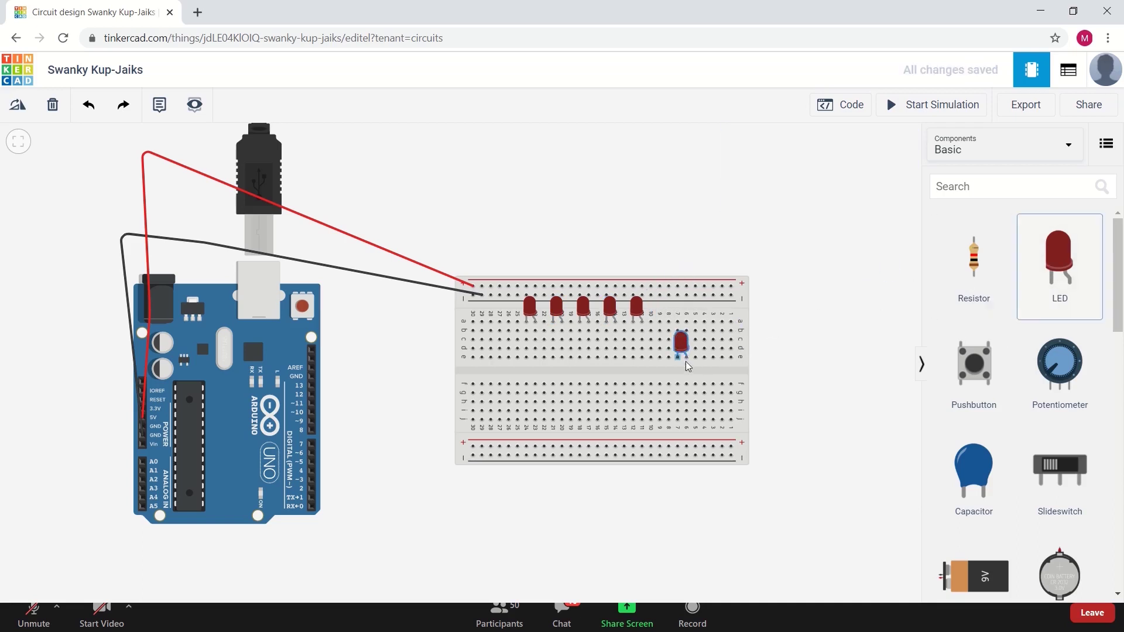
pyautogui.click(665, 327)
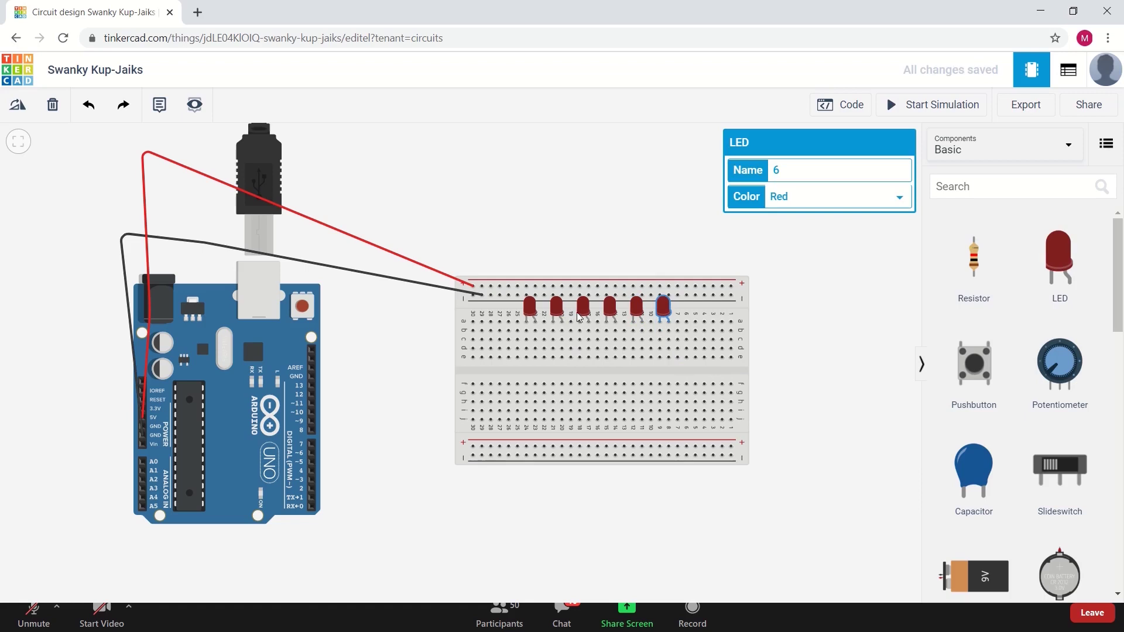
pyautogui.click(1054, 275)
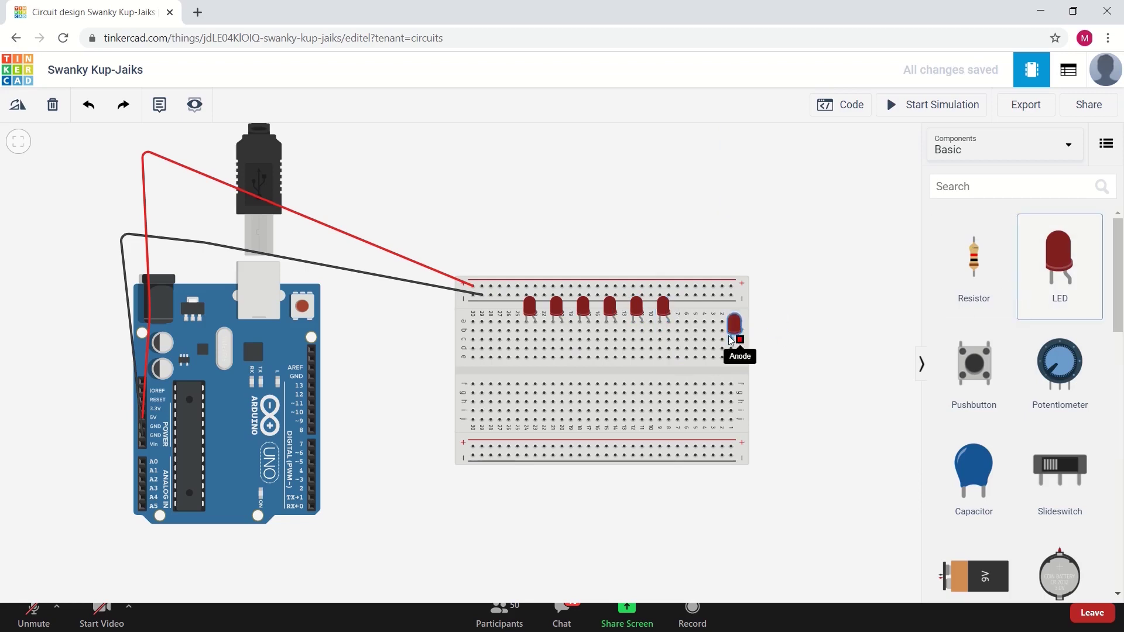
pyautogui.click(696, 321)
pyautogui.click(1054, 275)
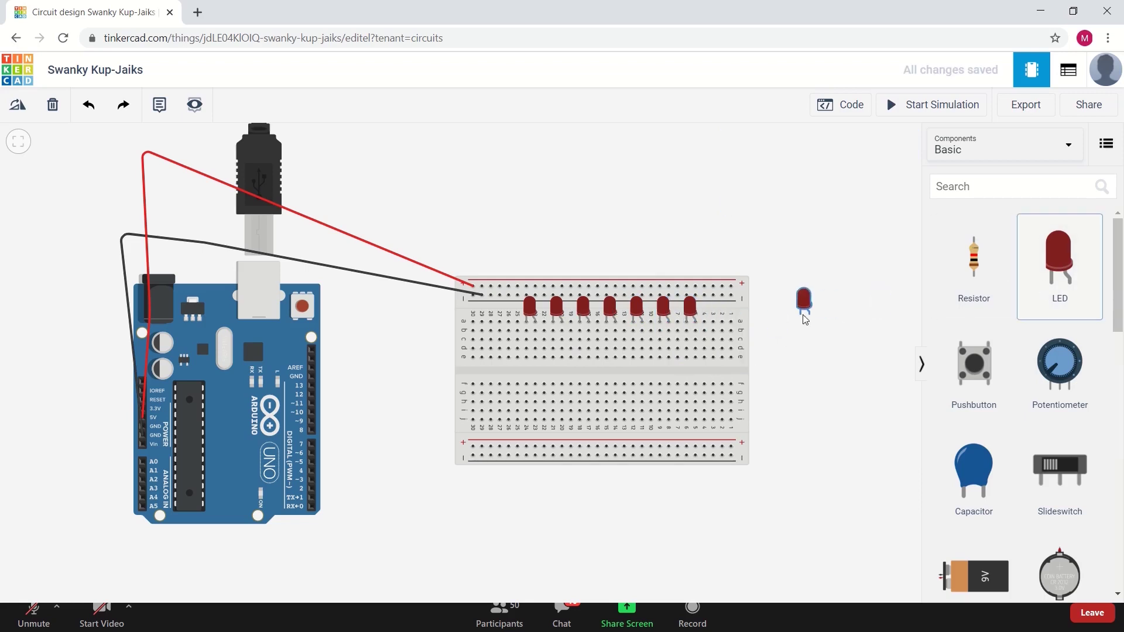
pyautogui.click(743, 332)
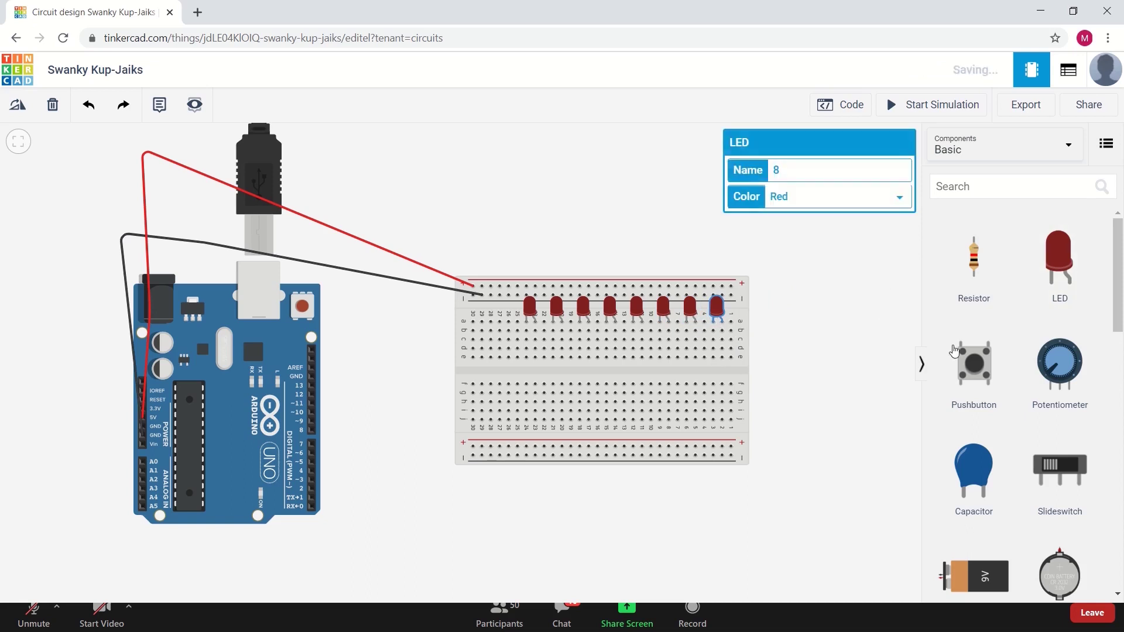
# Place a potentiometer at the column 30 end of the breadboard and set its resistance to 10 kΩ.
pyautogui.click(1056, 385)
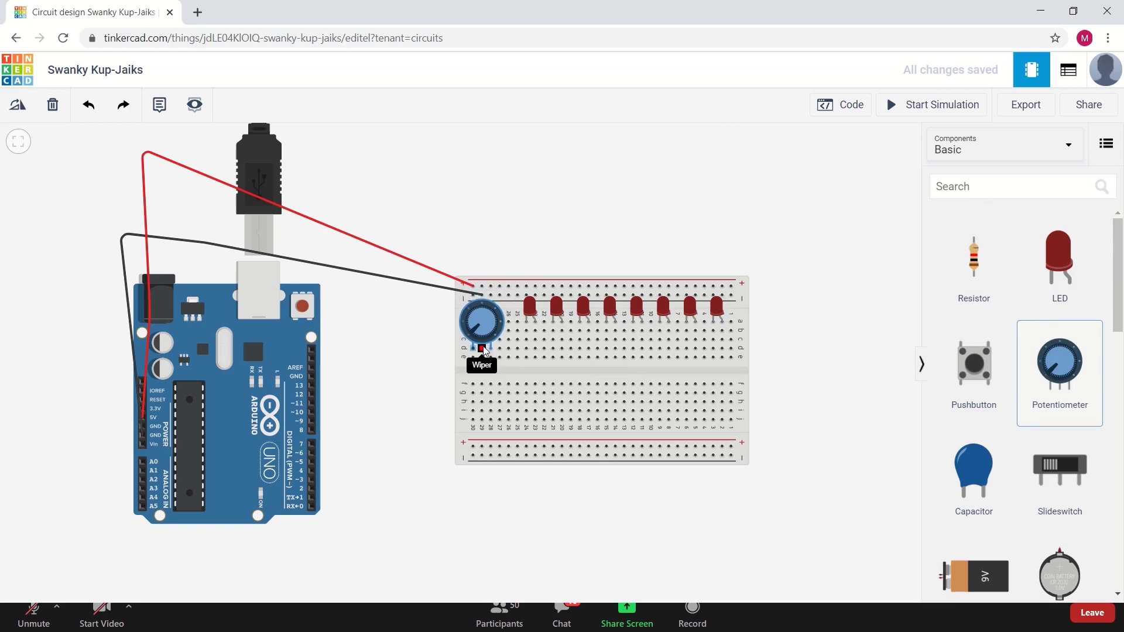
pyautogui.click(529, 398)
pyautogui.click(850, 195)
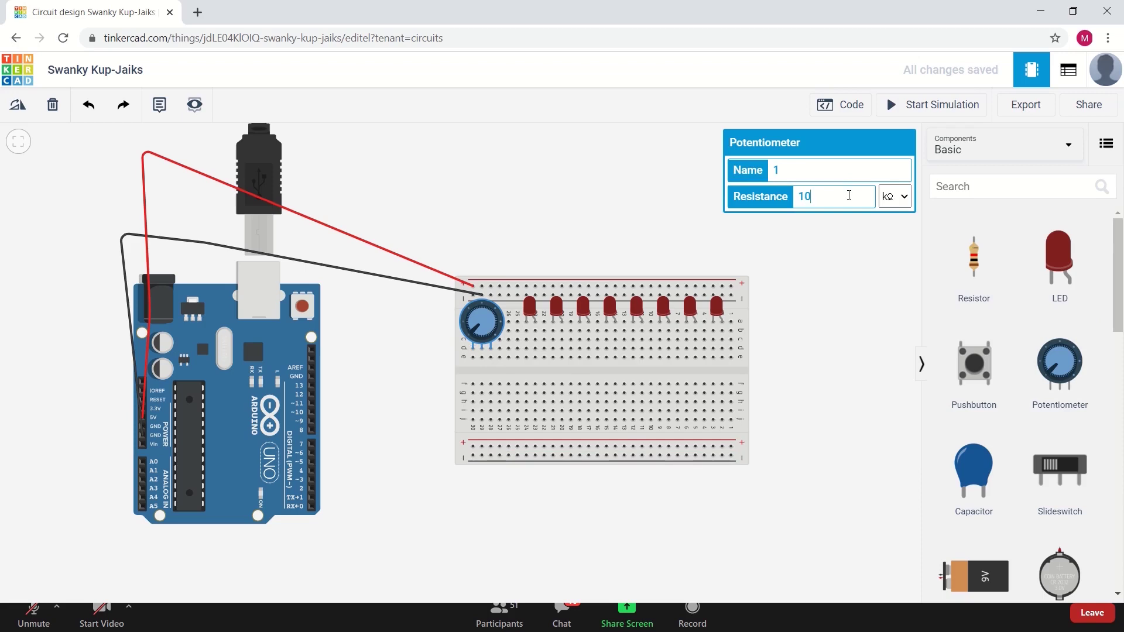
pyautogui.click(562, 251)
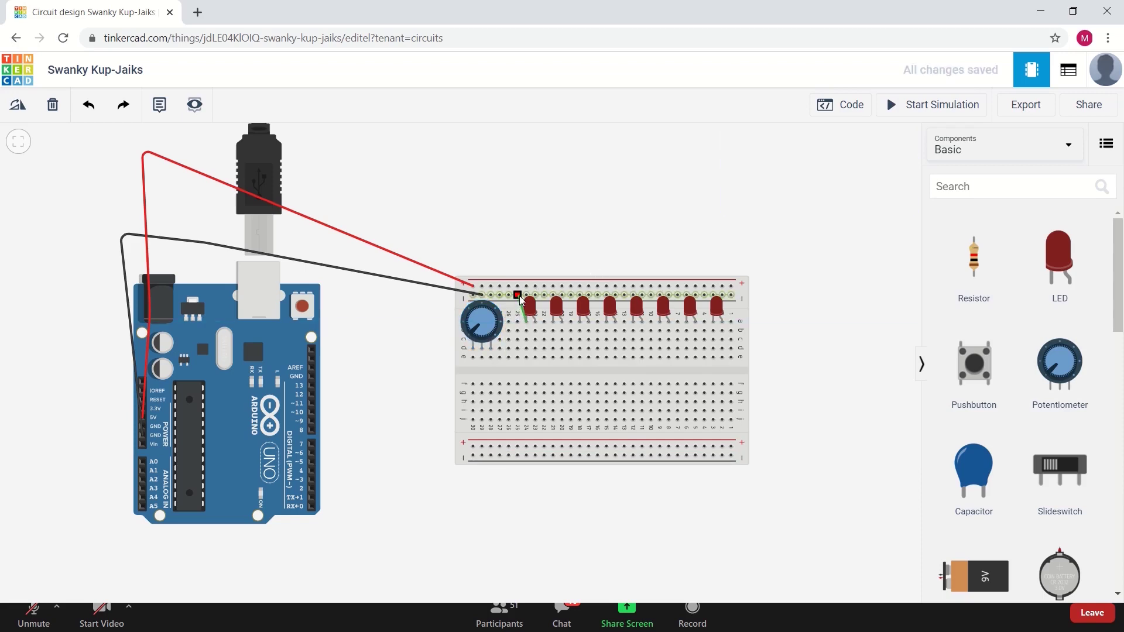
# Wire the cathodes of the four LEDs nearest the potentiometer to the breadboard's upper negative rail with green wires.
pyautogui.click(519, 295)
pyautogui.click(553, 322)
pyautogui.click(544, 296)
pyautogui.click(579, 323)
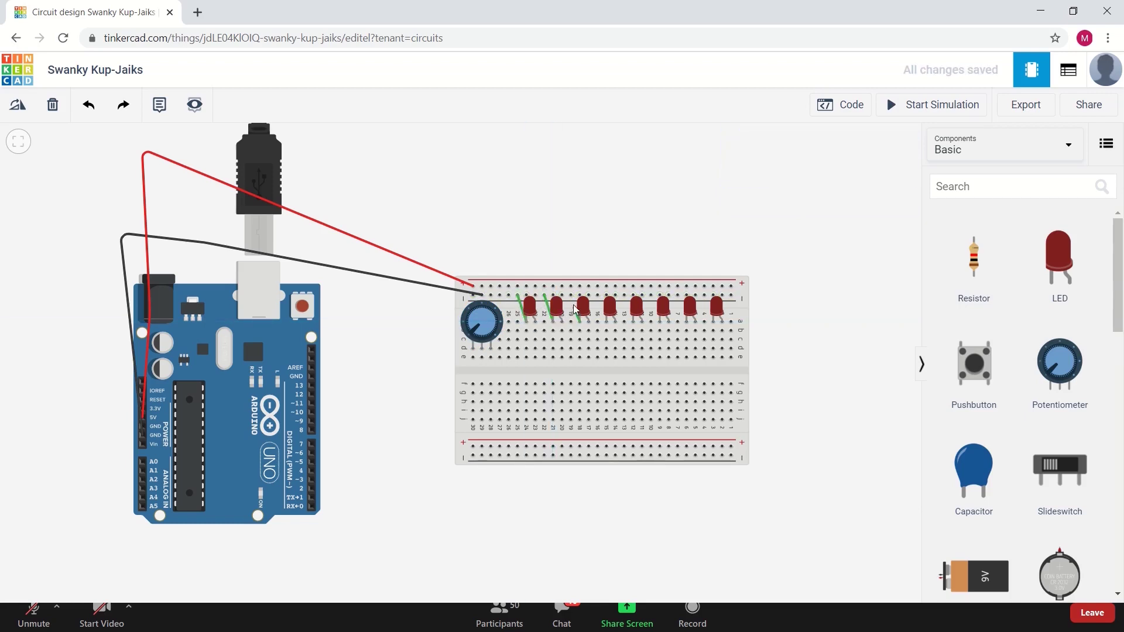
pyautogui.click(571, 296)
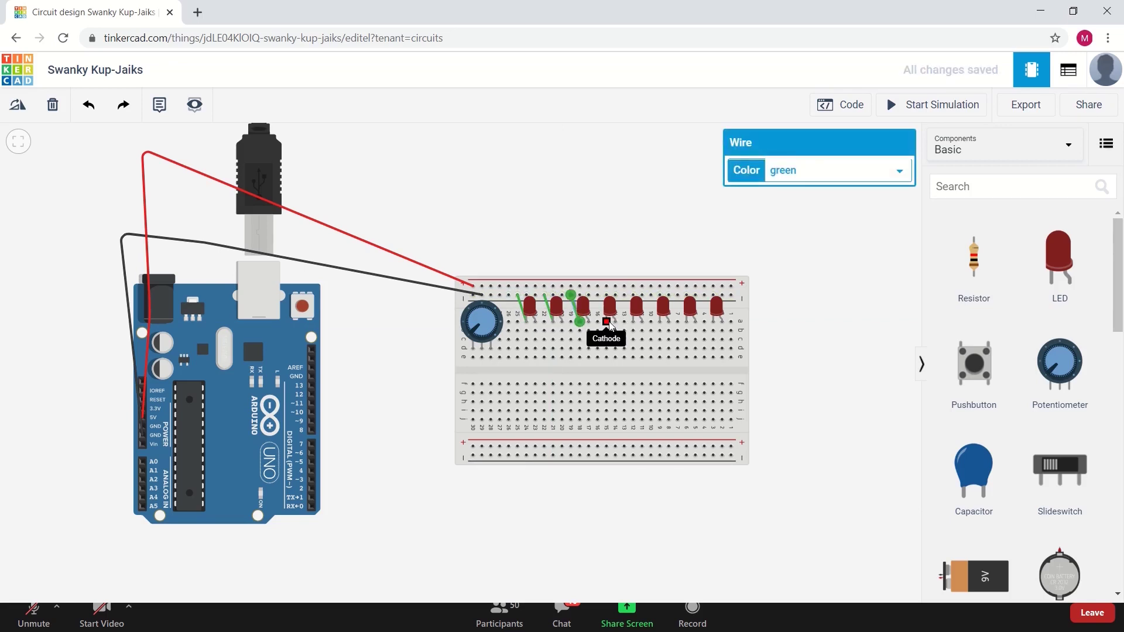
pyautogui.click(606, 321)
pyautogui.click(598, 294)
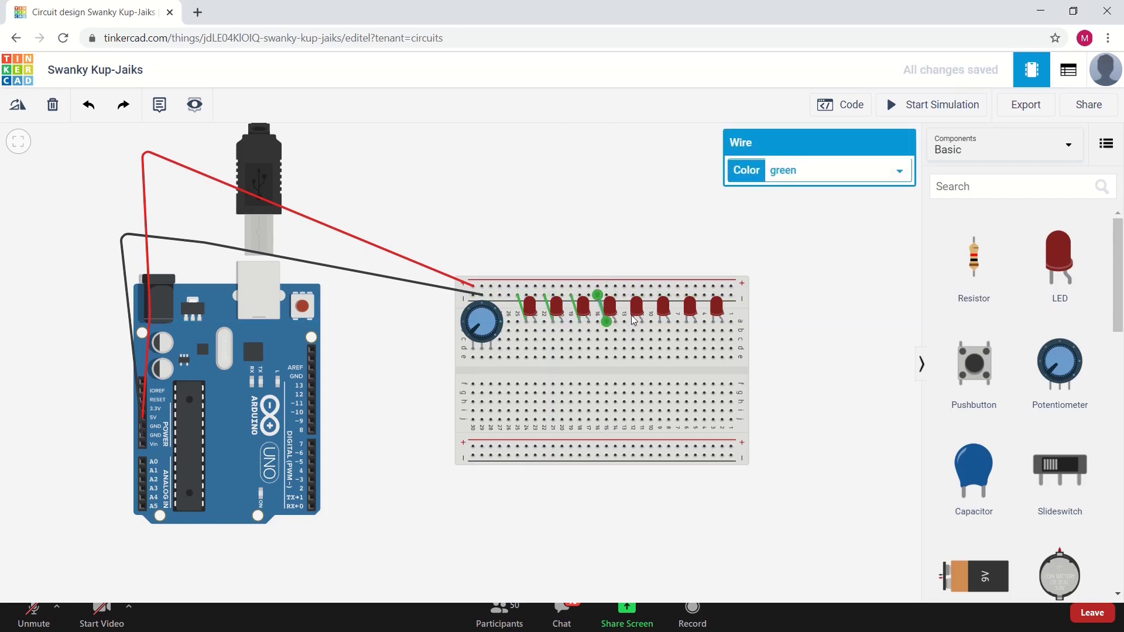
# Wire the cathodes of the remaining four LEDs toward column 1 to the upper negative rail with green wires.
pyautogui.click(633, 322)
pyautogui.click(625, 295)
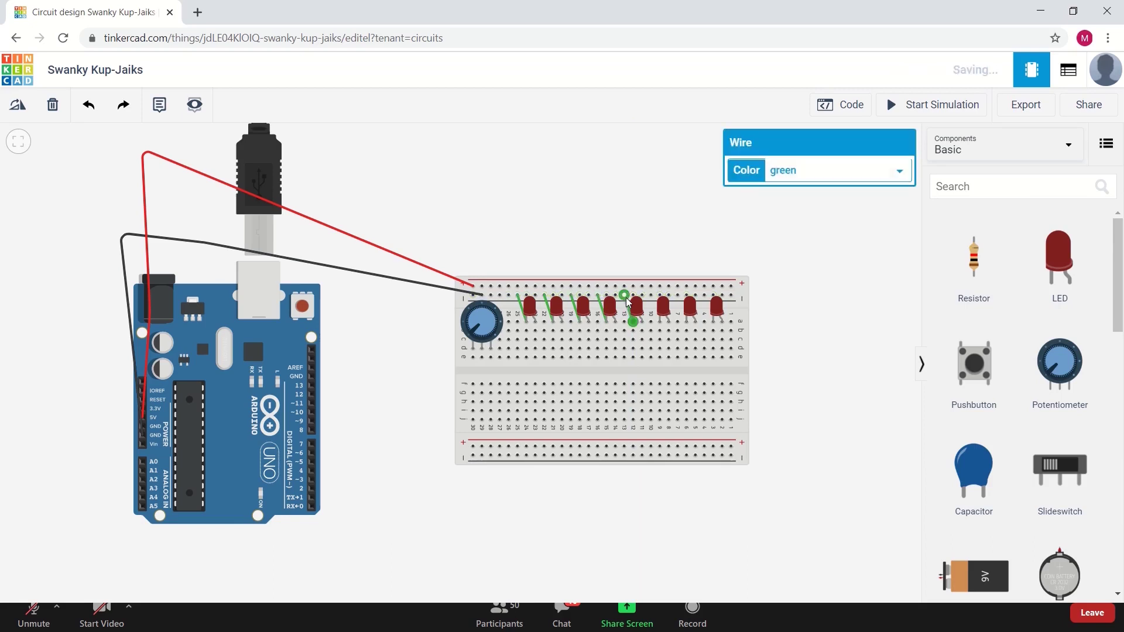
pyautogui.click(660, 323)
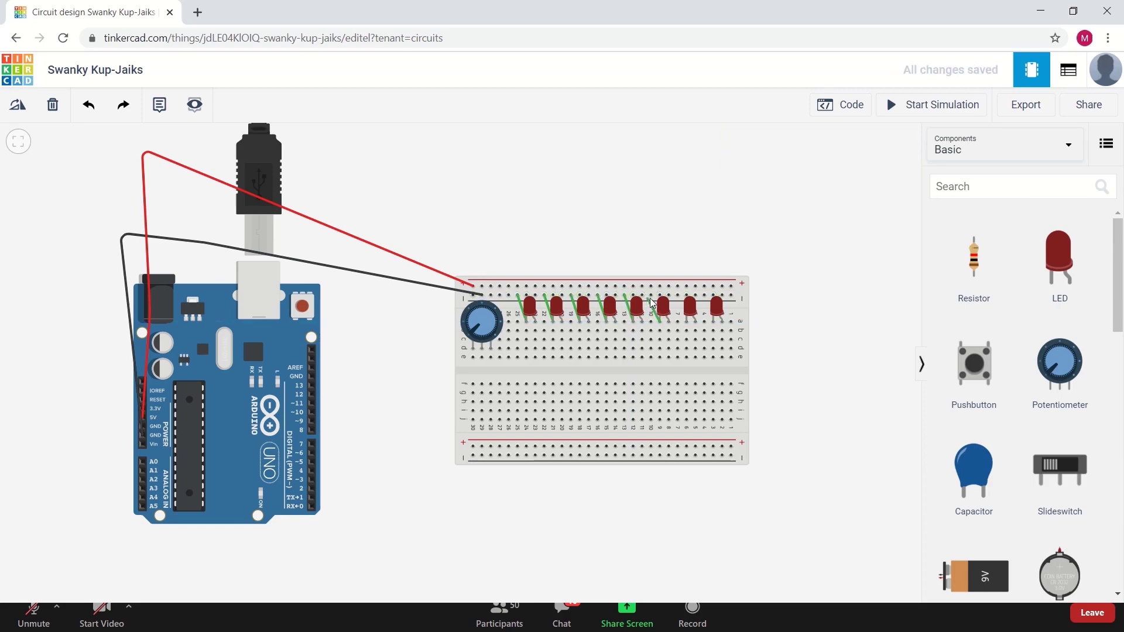
pyautogui.click(650, 295)
pyautogui.click(686, 322)
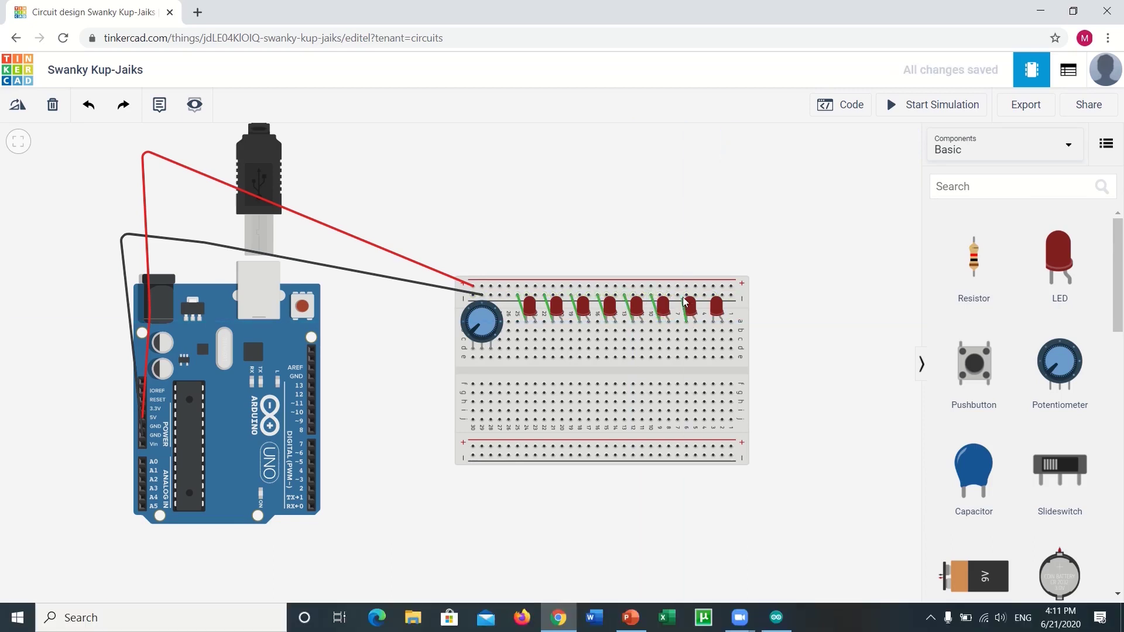
pyautogui.click(677, 295)
pyautogui.click(712, 321)
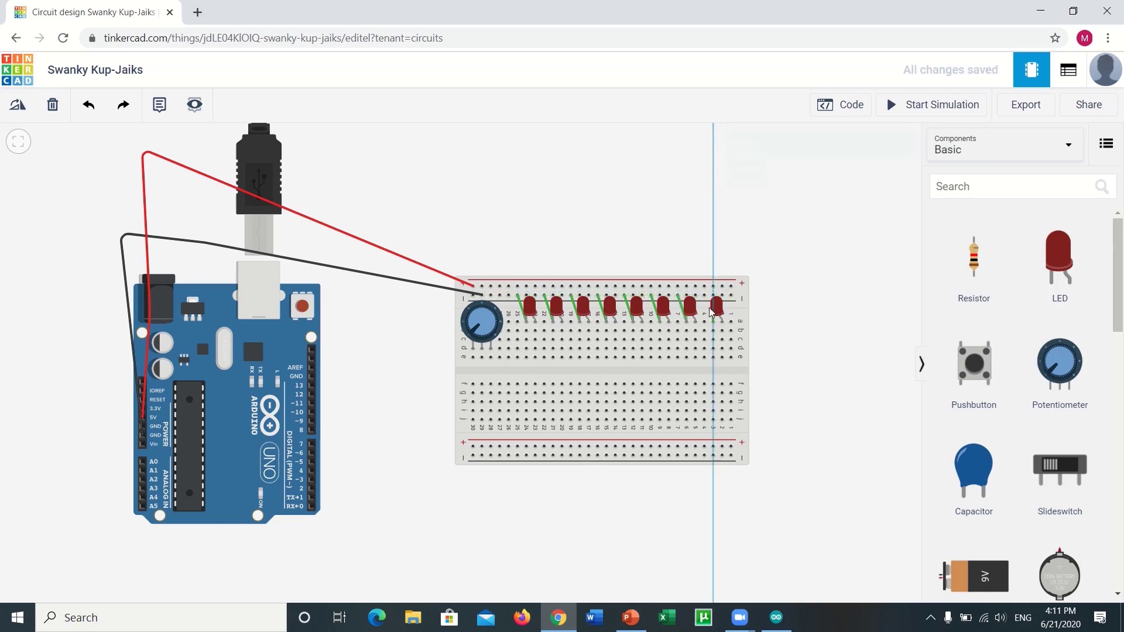
pyautogui.click(704, 295)
pyautogui.click(788, 312)
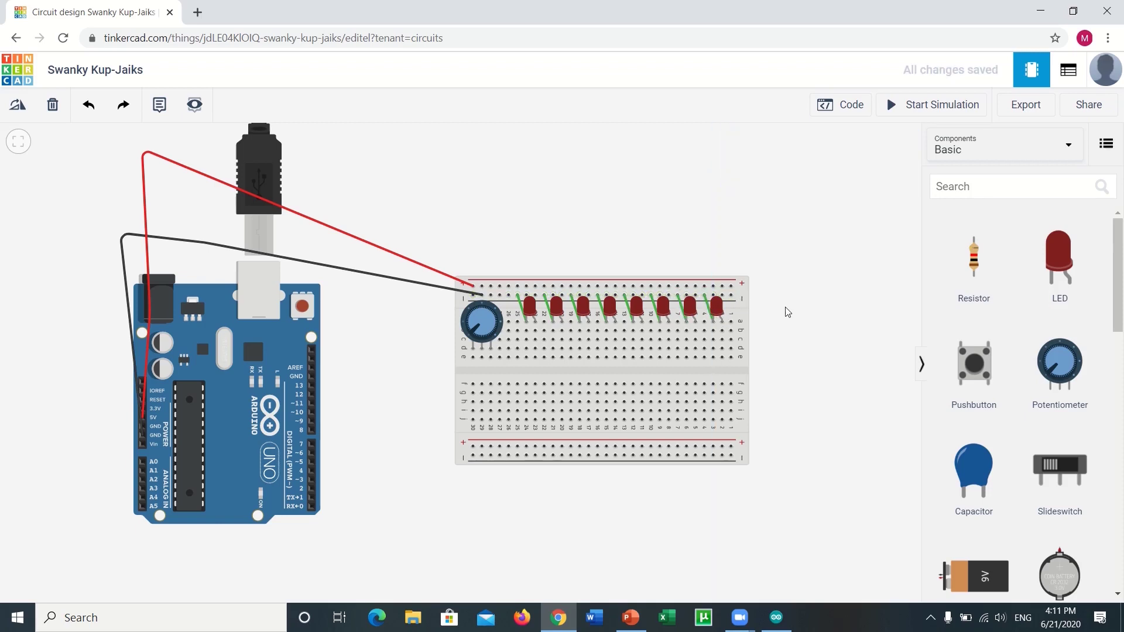
# Place three resistors vertically across the breadboard's center gap at columns 23, 20 and 17.
pyautogui.moveTo(970, 265); pyautogui.dragTo(530, 374)
pyautogui.moveTo(961, 307); pyautogui.dragTo(536, 380)
pyautogui.click(526, 373)
pyautogui.moveTo(973, 267); pyautogui.dragTo(991, 265)
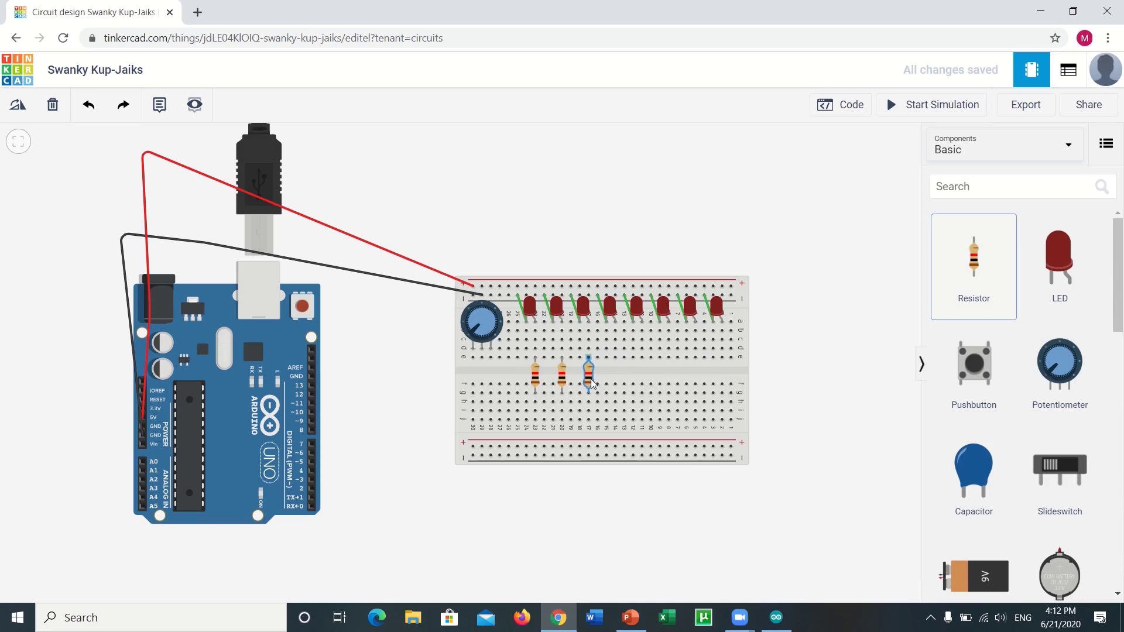
pyautogui.click(591, 378)
# Place five more resistors across the center gap at columns 14, 11, 8, 5 and 2.
pyautogui.moveTo(973, 267); pyautogui.dragTo(618, 382)
pyautogui.moveTo(974, 267); pyautogui.dragTo(719, 363)
pyautogui.moveTo(639, 381); pyautogui.dragTo(645, 381)
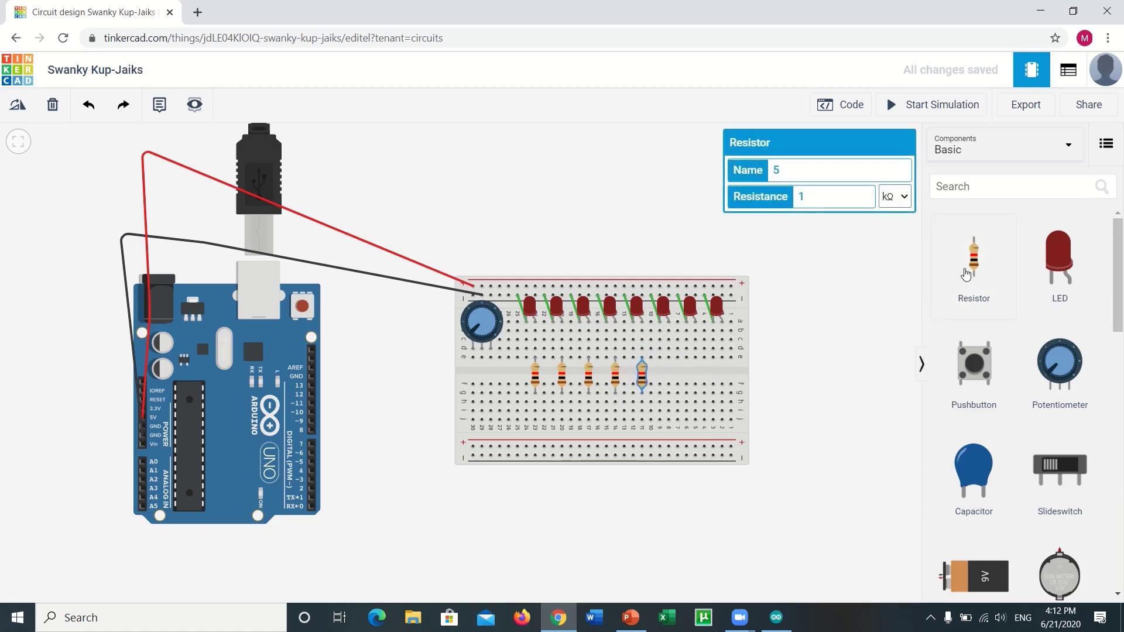
pyautogui.moveTo(974, 257); pyautogui.dragTo(669, 381)
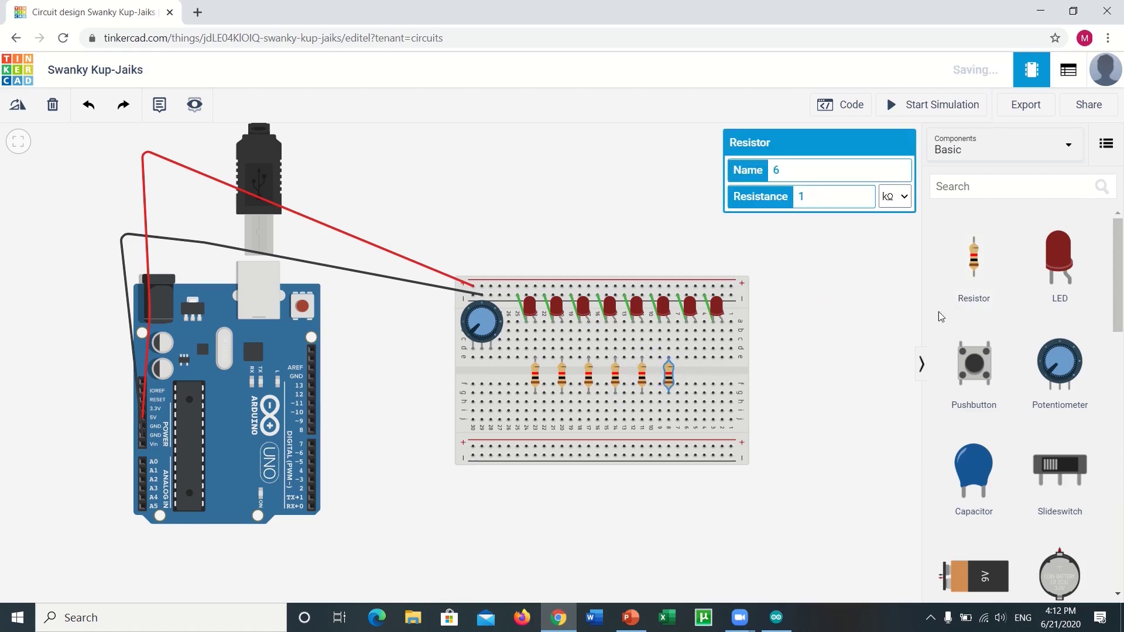
pyautogui.moveTo(972, 263); pyautogui.dragTo(697, 384)
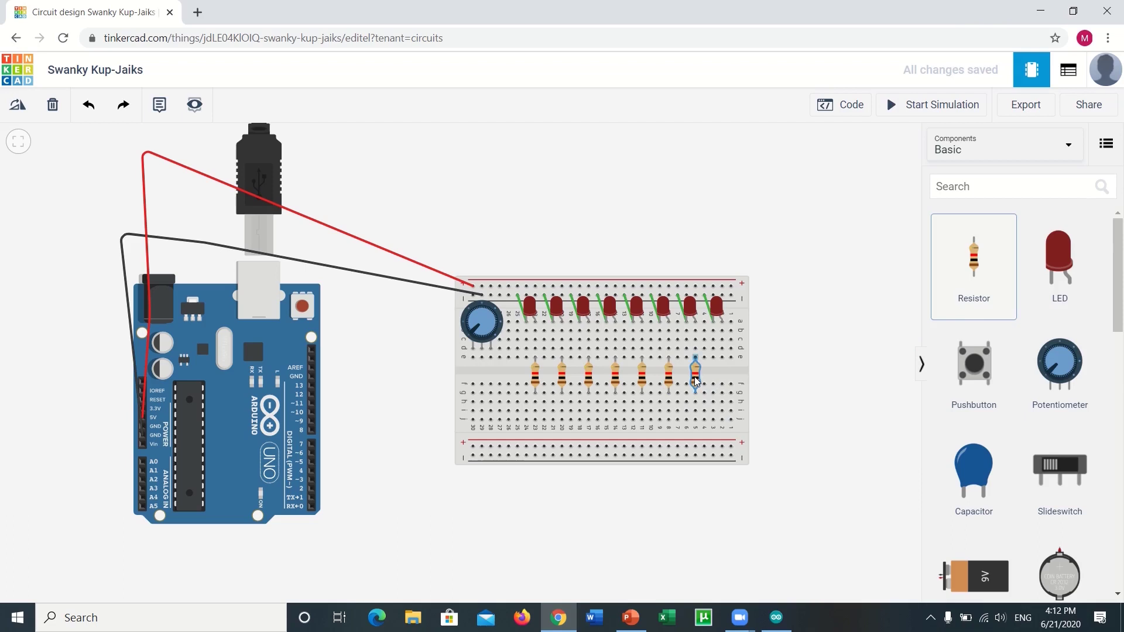
pyautogui.moveTo(975, 292); pyautogui.dragTo(719, 379)
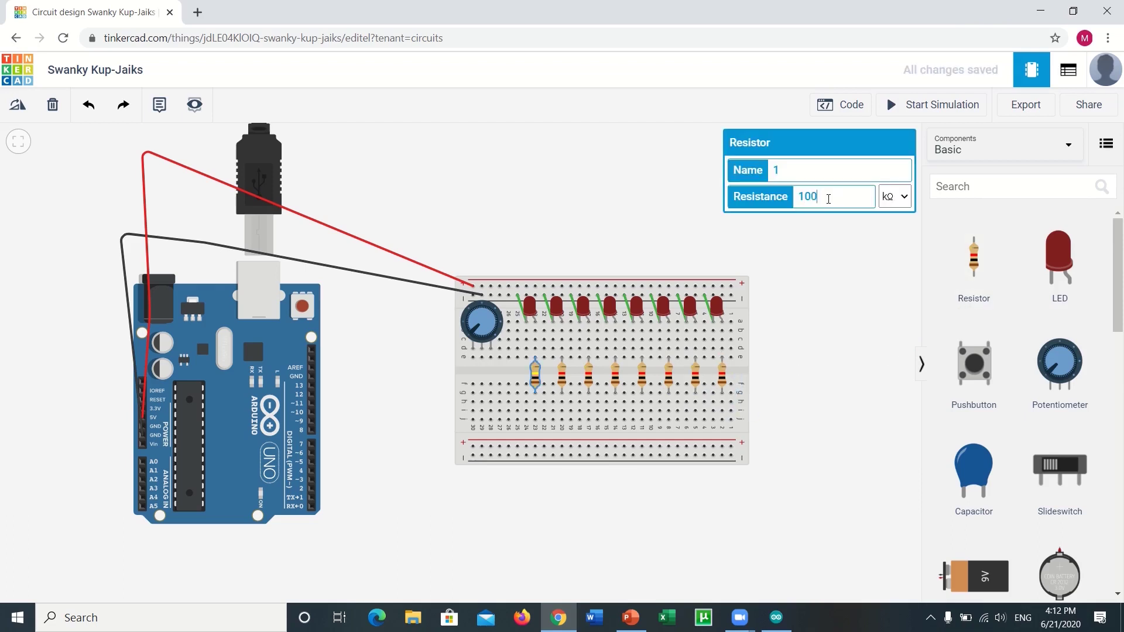
# Set the resistance of the two resistors at columns 23 and 20 to 100 Ω.
pyautogui.click(889, 199)
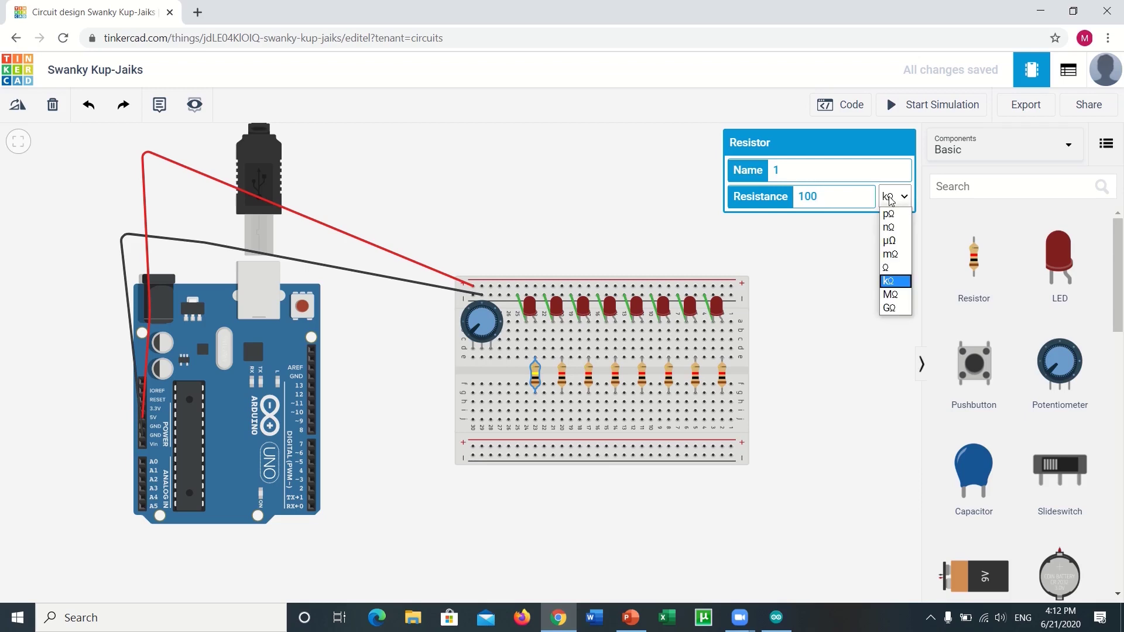
pyautogui.click(902, 268)
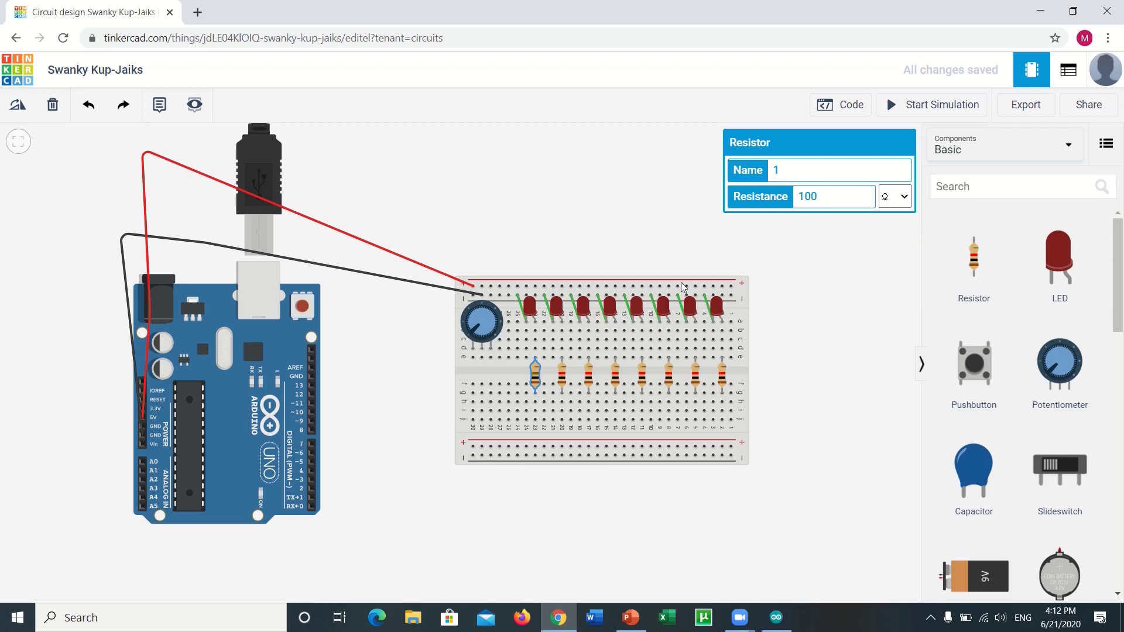
pyautogui.click(561, 381)
pyautogui.click(562, 380)
pyautogui.click(895, 196)
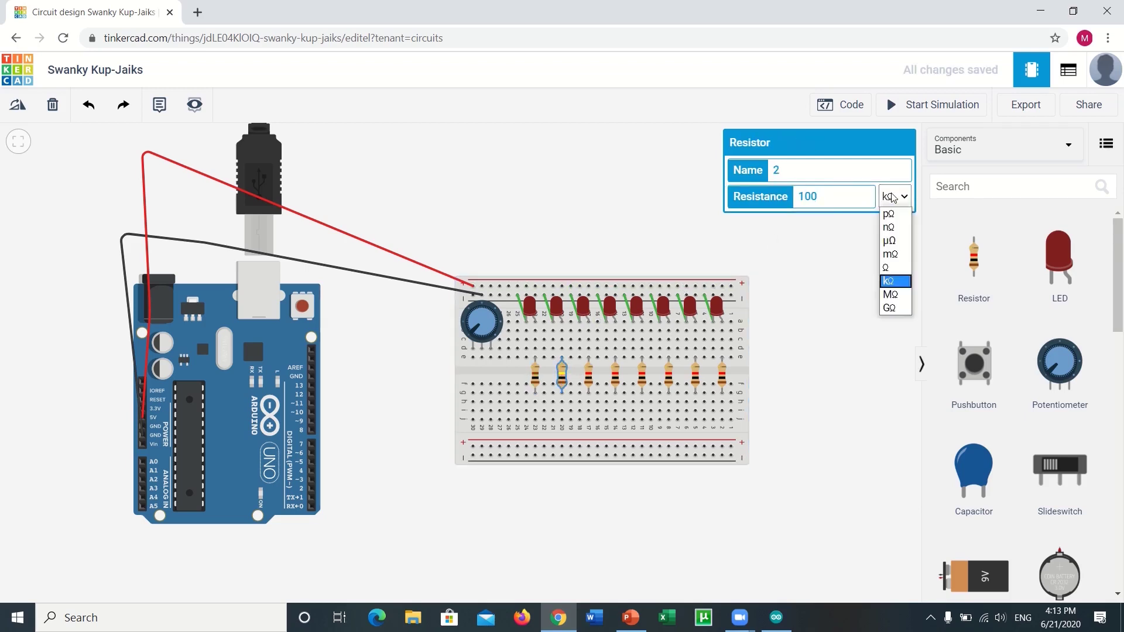
pyautogui.click(896, 270)
# Set the resistance of the three resistors at columns 17, 14 and 11 to 100 Ω.
pyautogui.click(589, 375)
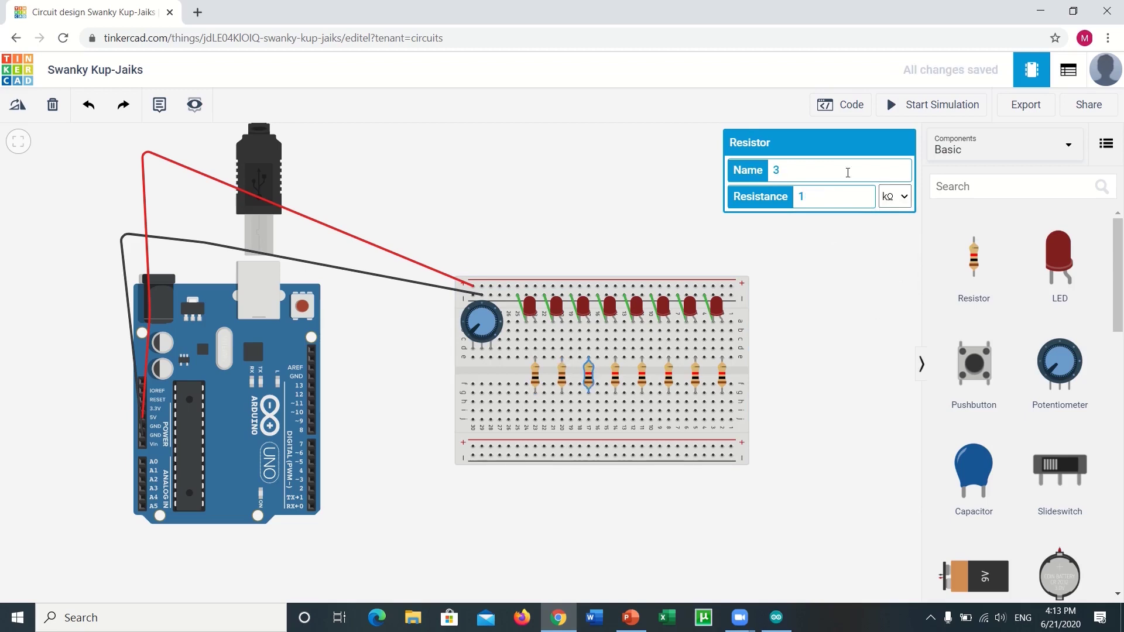
pyautogui.click(896, 198)
pyautogui.click(896, 269)
pyautogui.click(615, 375)
pyautogui.click(896, 197)
pyautogui.click(896, 269)
pyautogui.click(642, 374)
pyautogui.click(896, 197)
pyautogui.click(896, 269)
# Set the resistance of the two resistors at columns 8 and 5 to 100 Ω.
pyautogui.click(669, 374)
pyautogui.click(831, 199)
pyautogui.write('00')
pyautogui.click(896, 198)
pyautogui.click(896, 270)
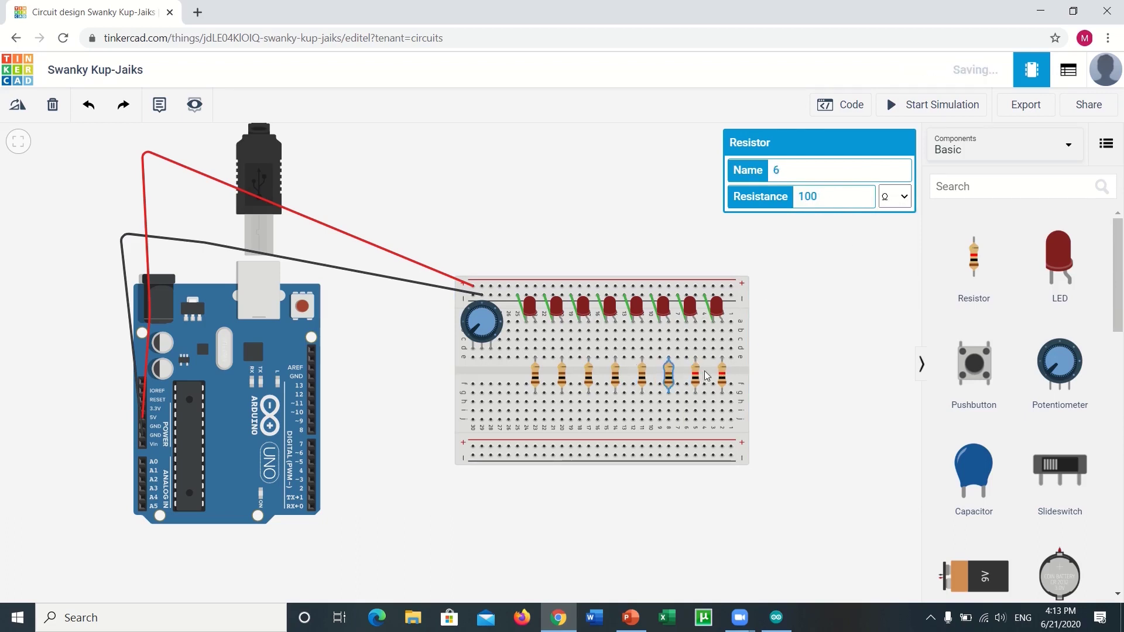
pyautogui.click(696, 375)
pyautogui.click(826, 197)
pyautogui.write('00')
pyautogui.click(896, 197)
pyautogui.click(896, 269)
# Set the resistance of the last resistor, at column 2, to 100 Ω.
pyautogui.click(722, 375)
pyautogui.click(826, 193)
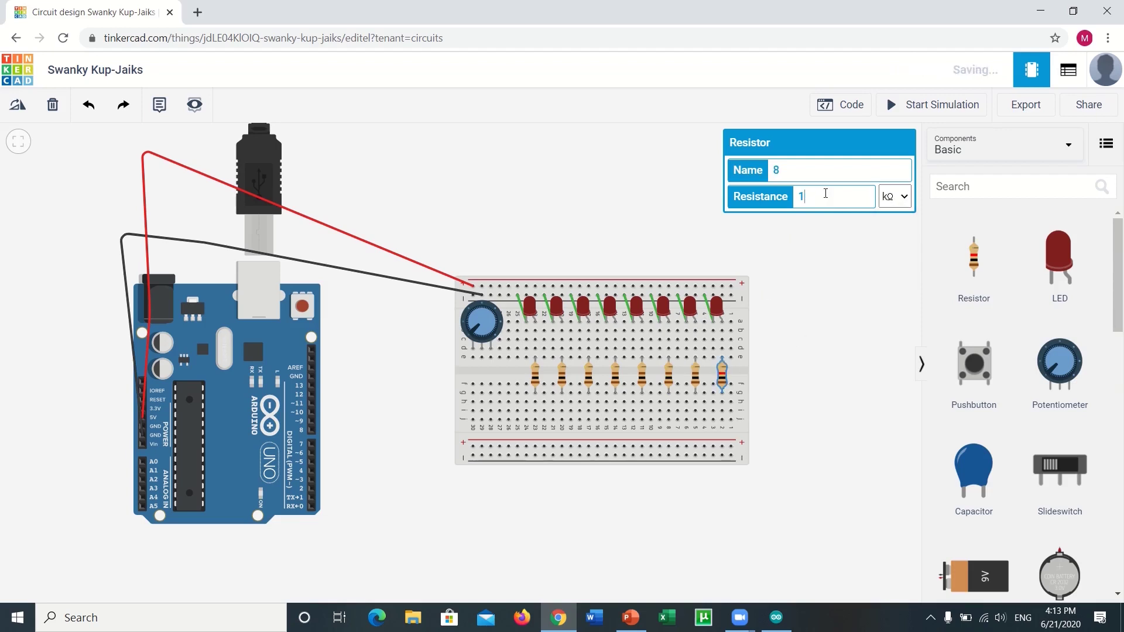
pyautogui.write('00')
pyautogui.click(896, 197)
pyautogui.click(896, 270)
pyautogui.click(835, 311)
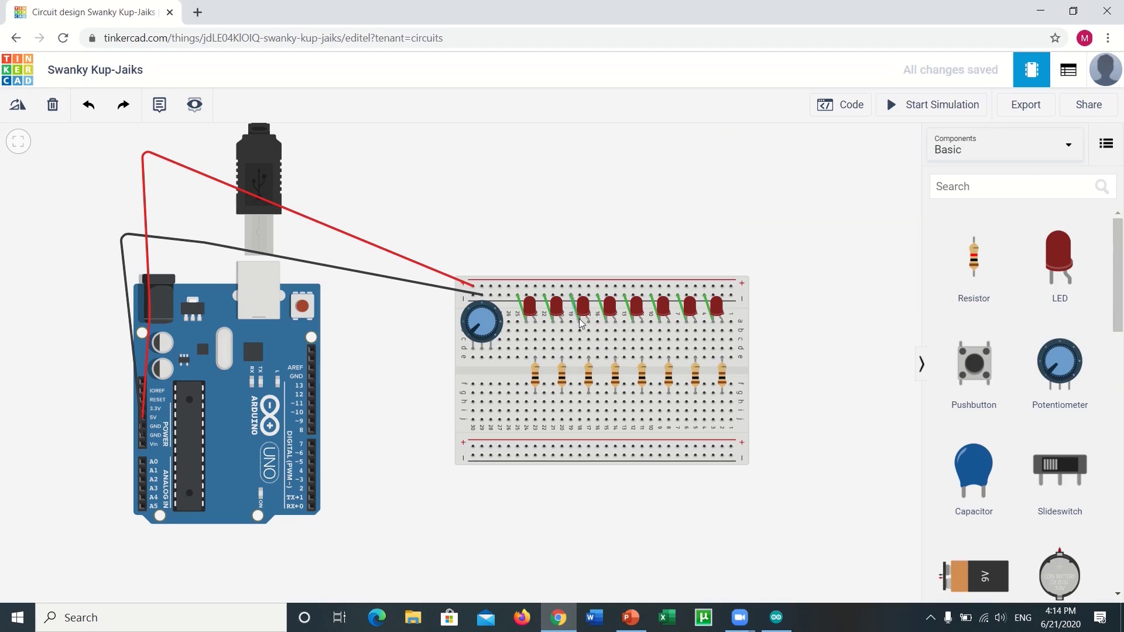
# Wire the upper negative rail to the potentiometer's column 28 terminal in row e and color the wire black.
pyautogui.click(518, 295)
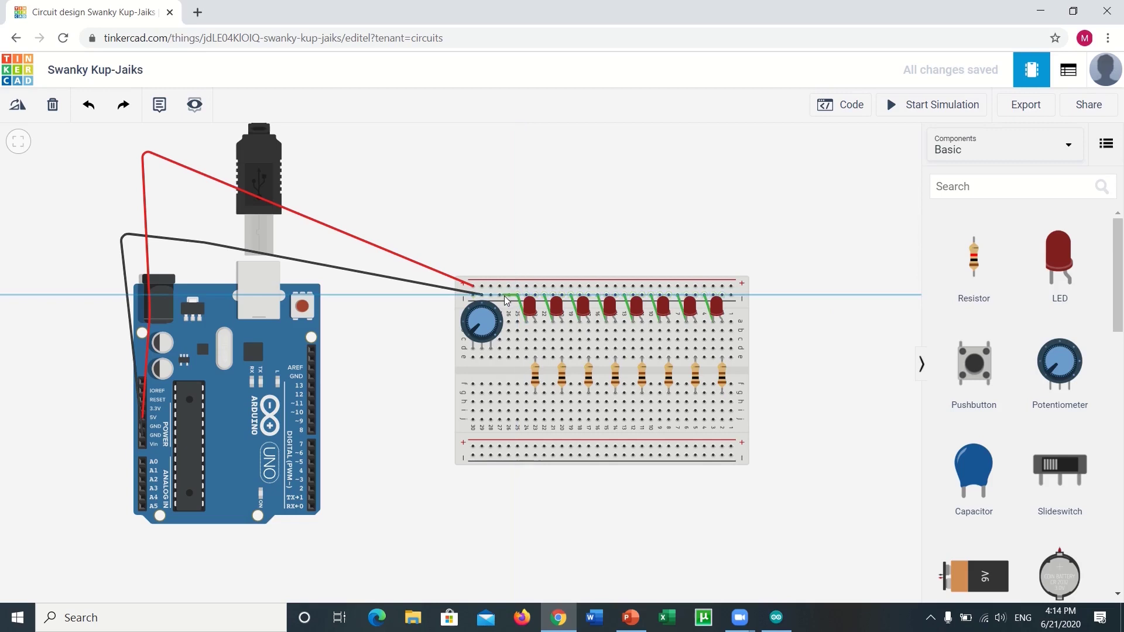
pyautogui.click(491, 357)
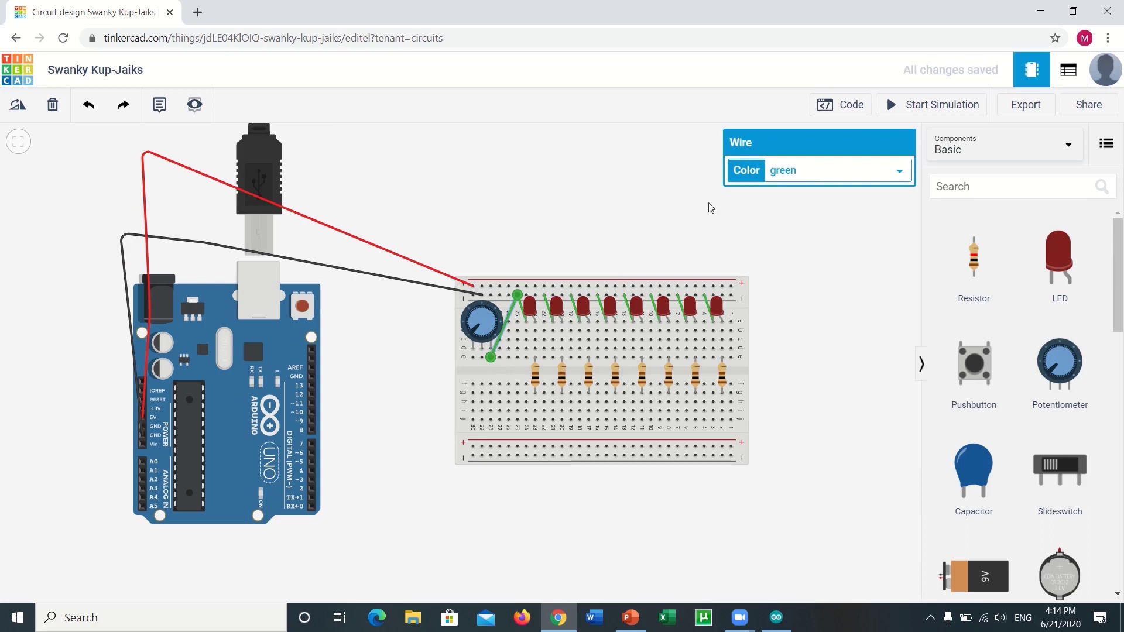
pyautogui.click(814, 174)
pyautogui.click(809, 187)
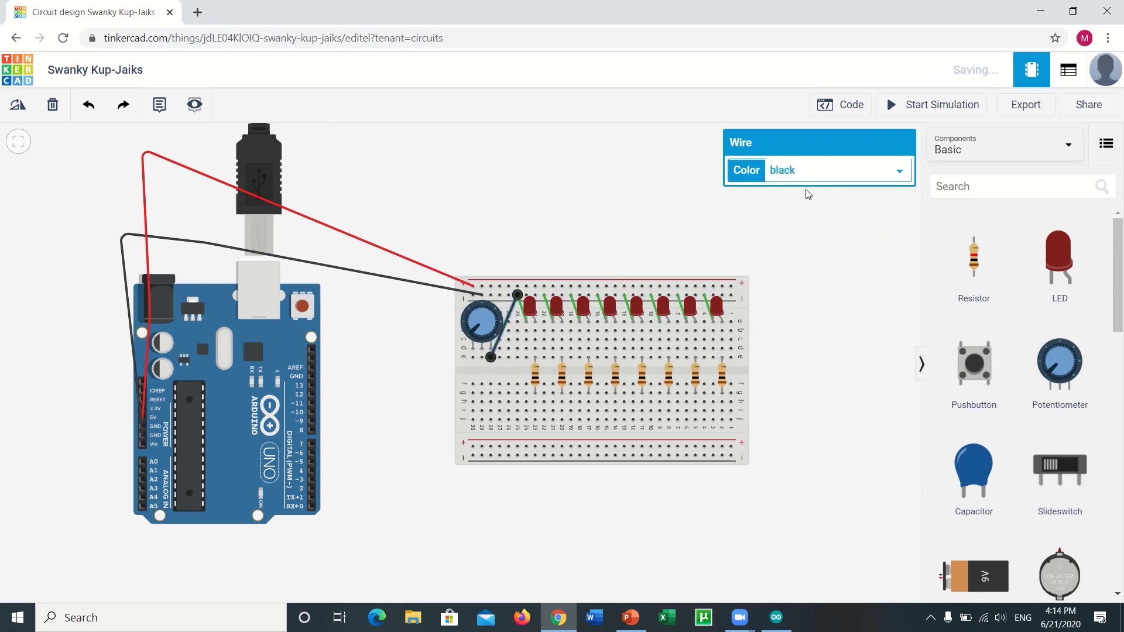
# Wire the upper positive rail to the potentiometer's column 30 terminal in row e, routed around the breadboard's end, and color it red.
pyautogui.click(474, 287)
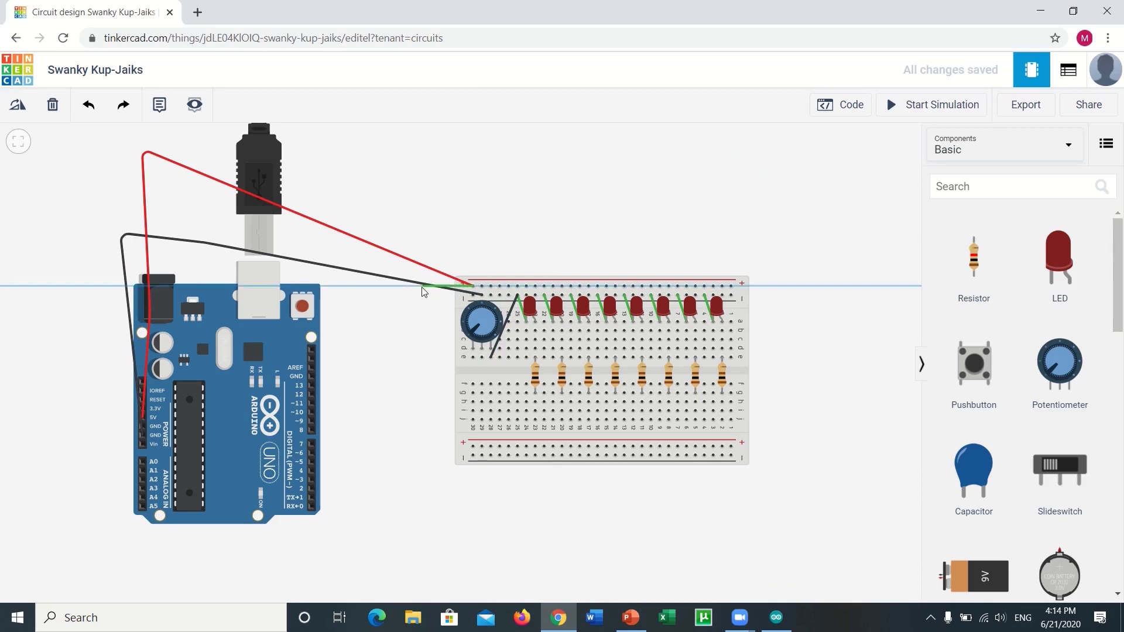
pyautogui.click(433, 321)
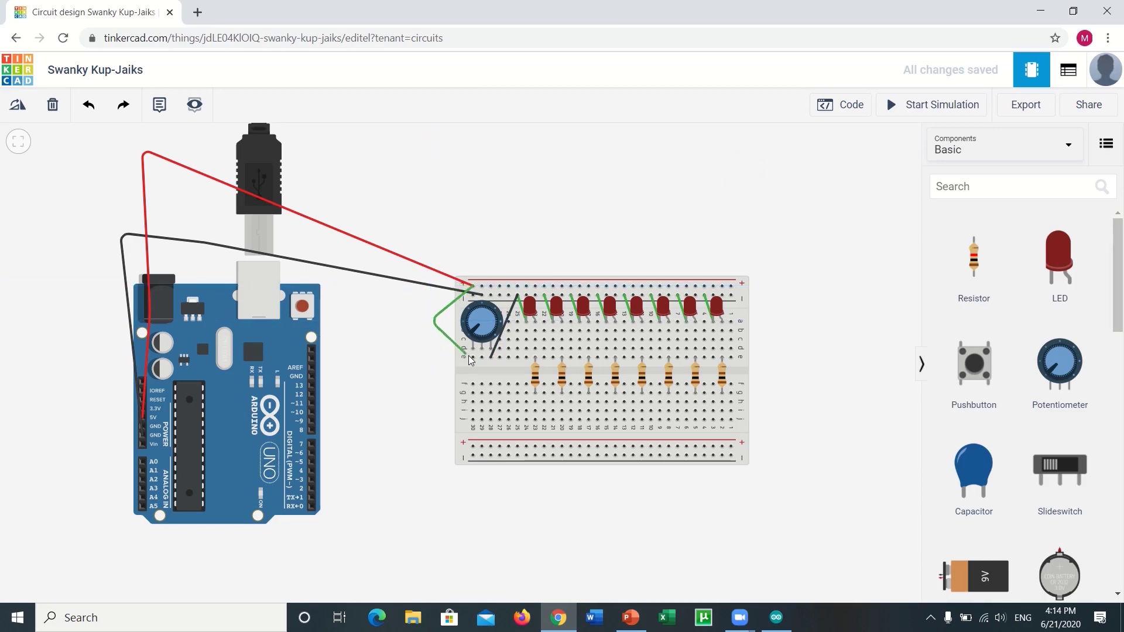
pyautogui.click(473, 357)
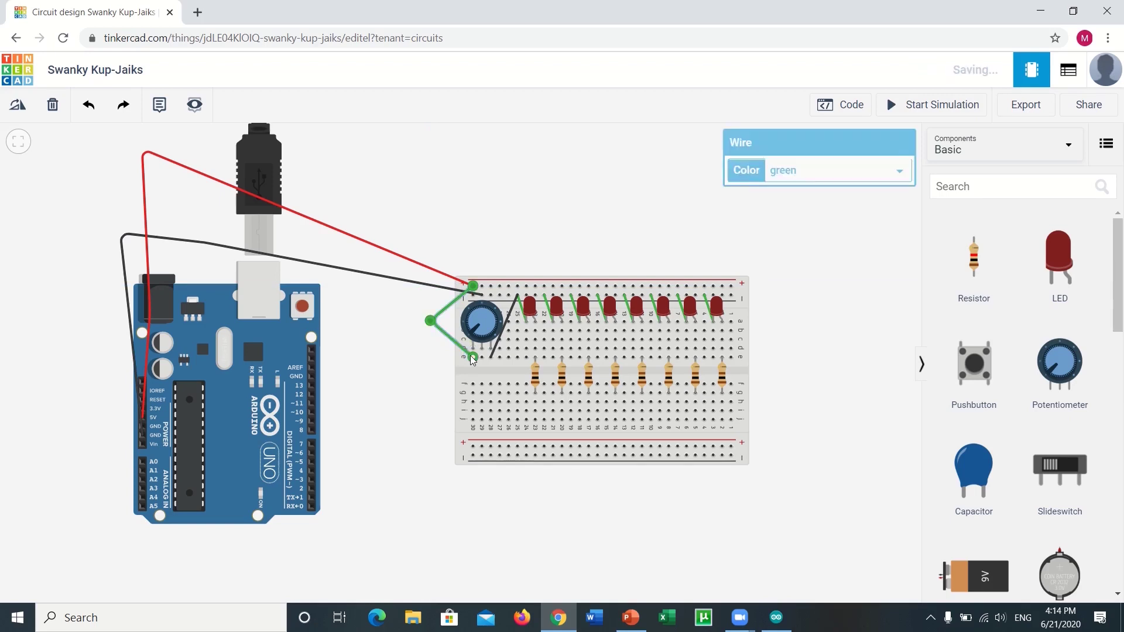
pyautogui.click(814, 170)
pyautogui.click(781, 201)
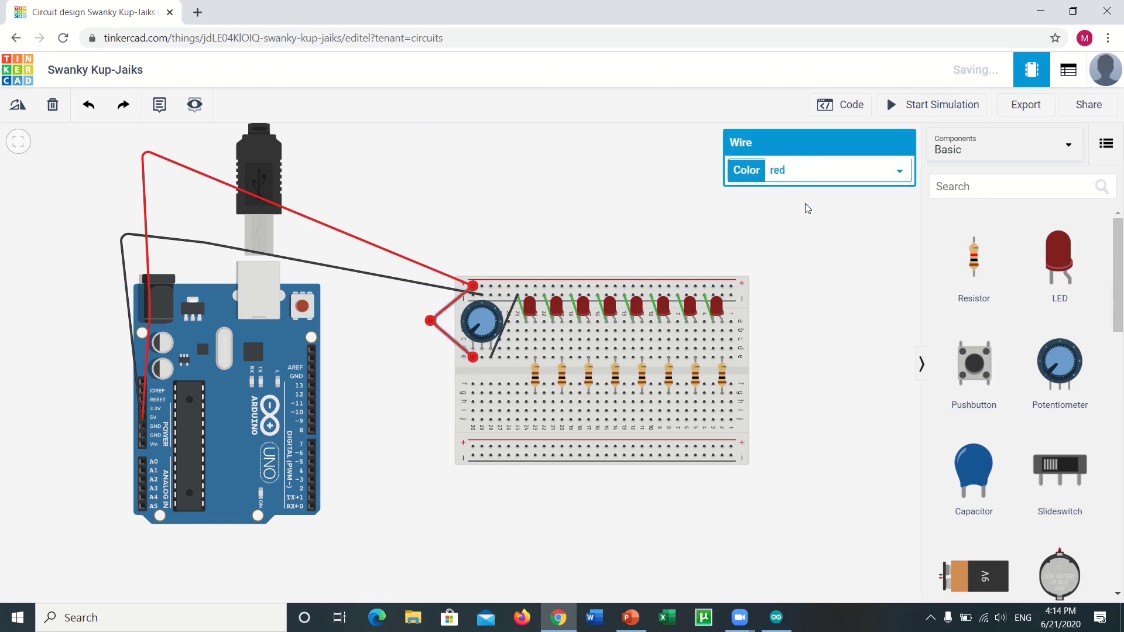
pyautogui.click(675, 228)
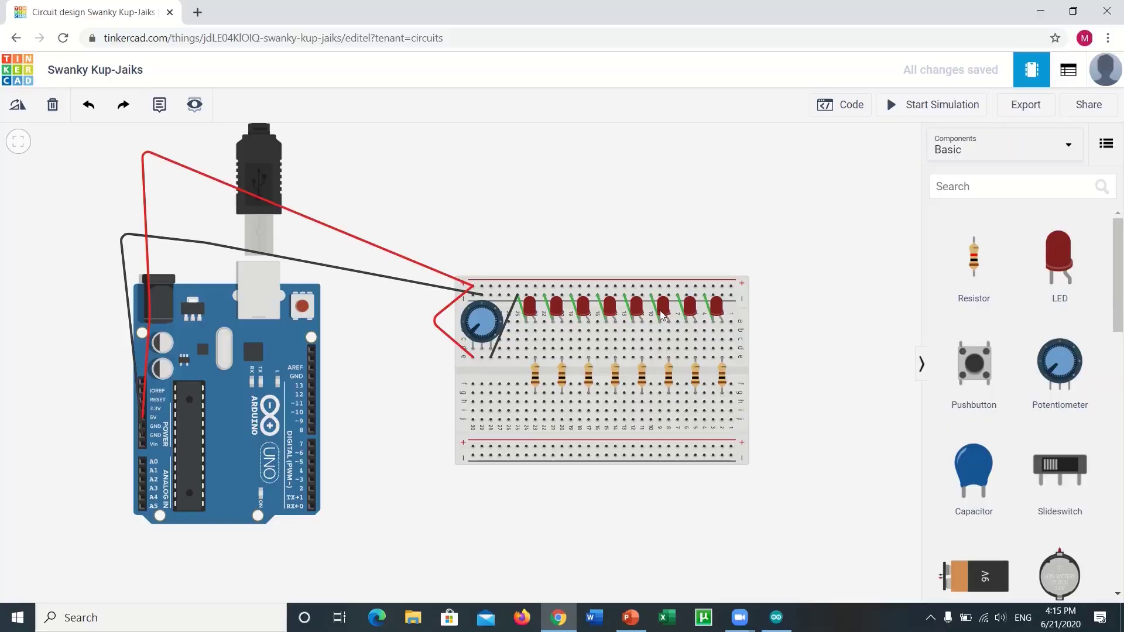
# Wire the resistors at columns 23 and 20 from row h to Arduino digital pins 2 and 3 with green wires.
pyautogui.click(535, 402)
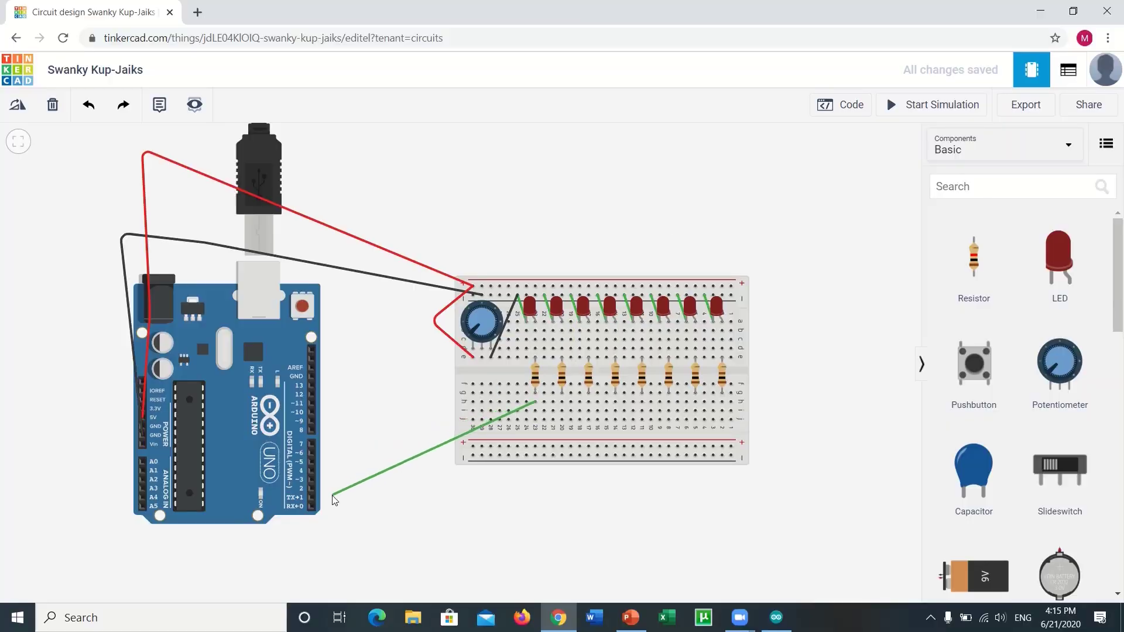
pyautogui.click(313, 488)
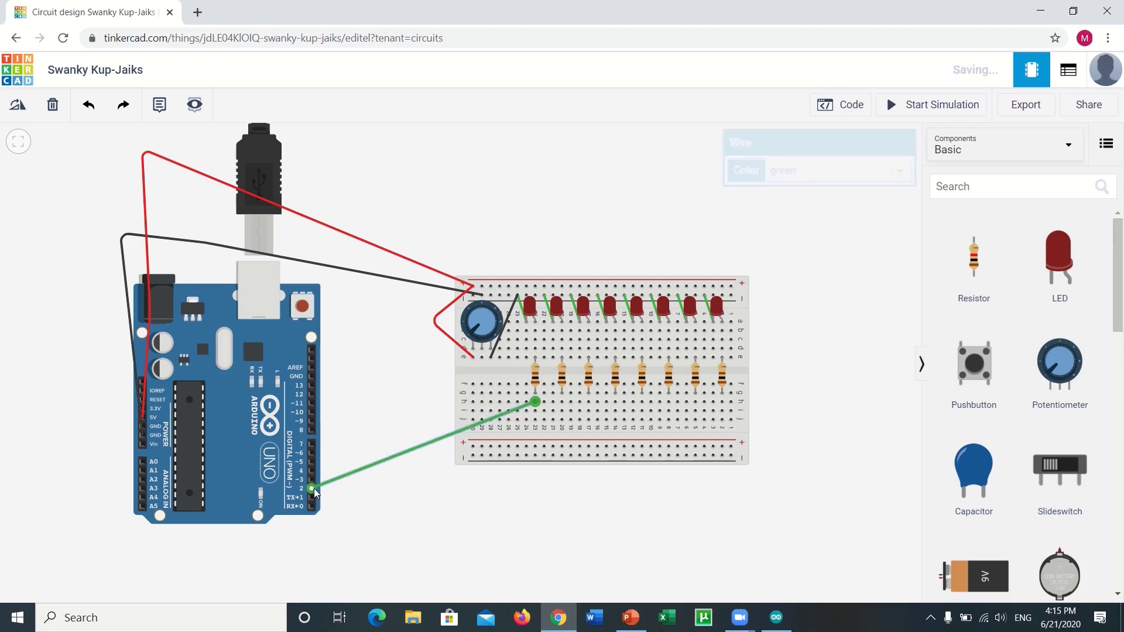
pyautogui.click(311, 480)
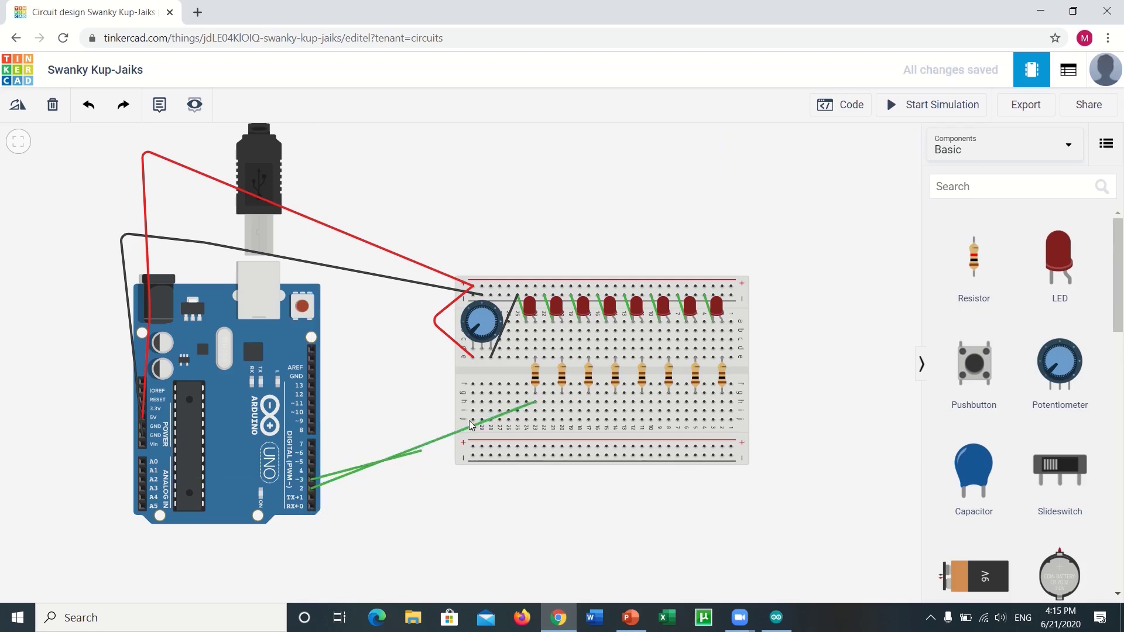
pyautogui.click(562, 401)
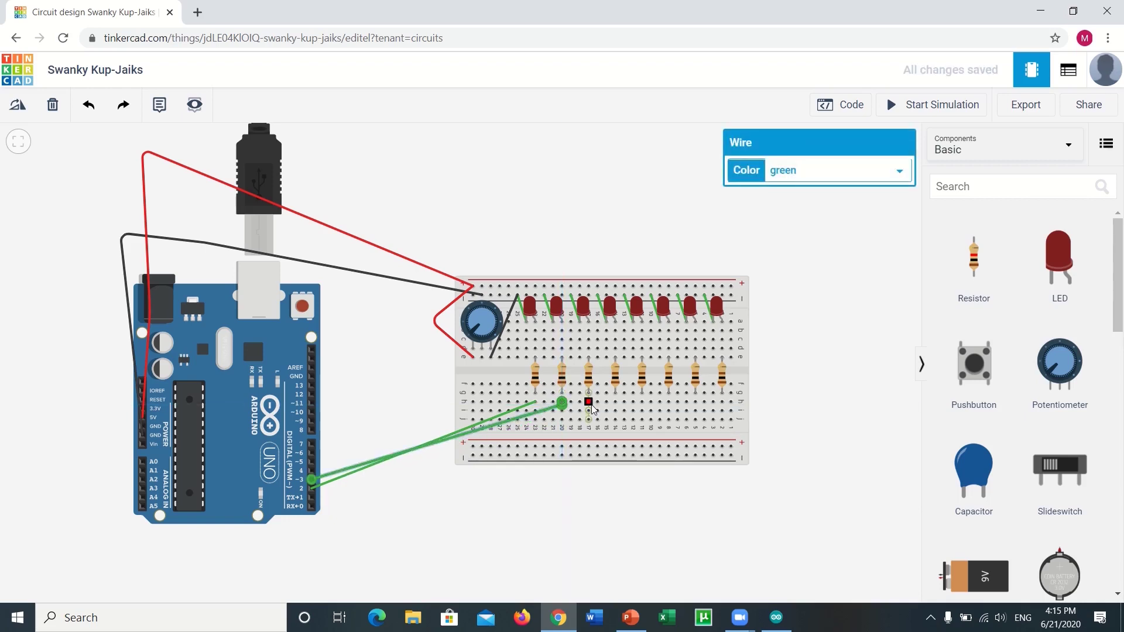
# Wire the resistors at columns 17, 14 and 11 from row h to Arduino digital pins 4, 5 and 6 with green wires.
pyautogui.click(590, 404)
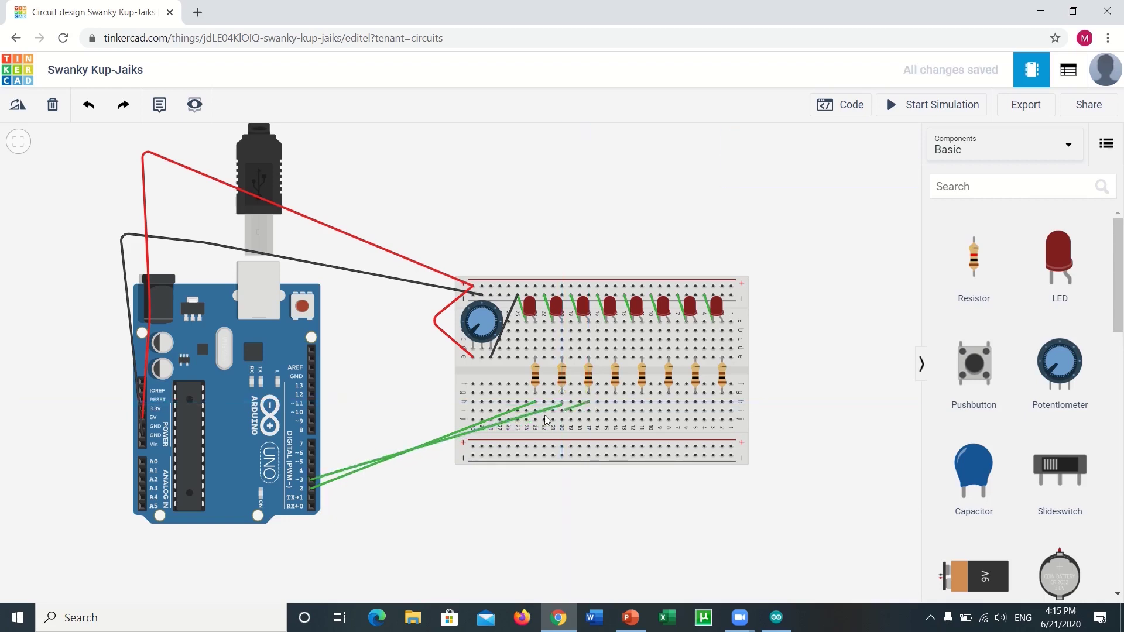
pyautogui.click(311, 472)
pyautogui.click(313, 462)
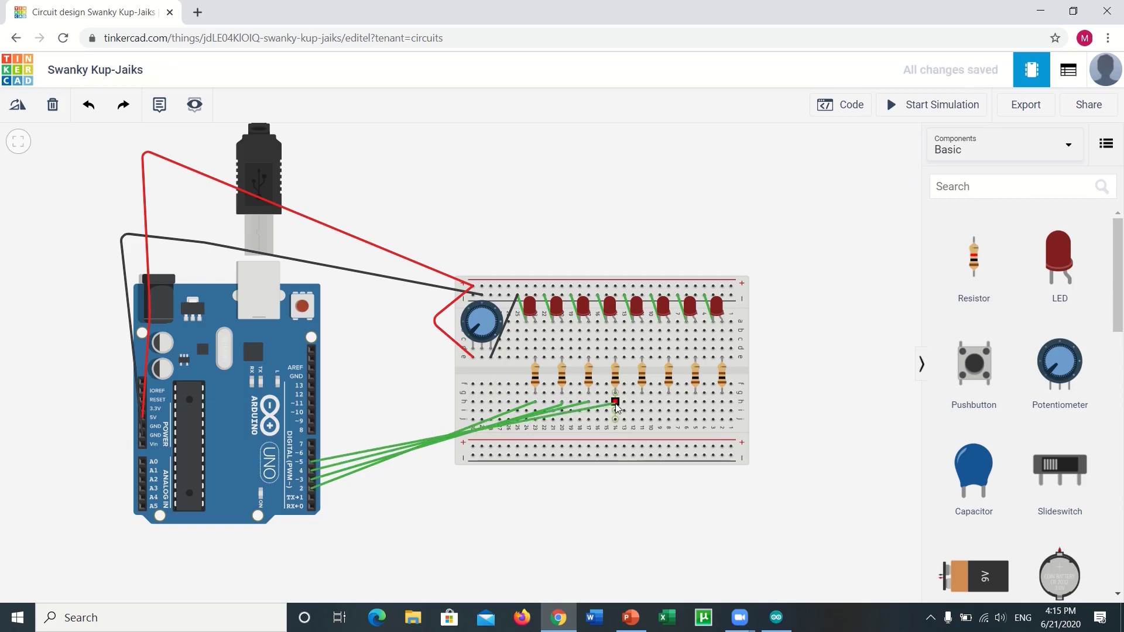
pyautogui.click(643, 402)
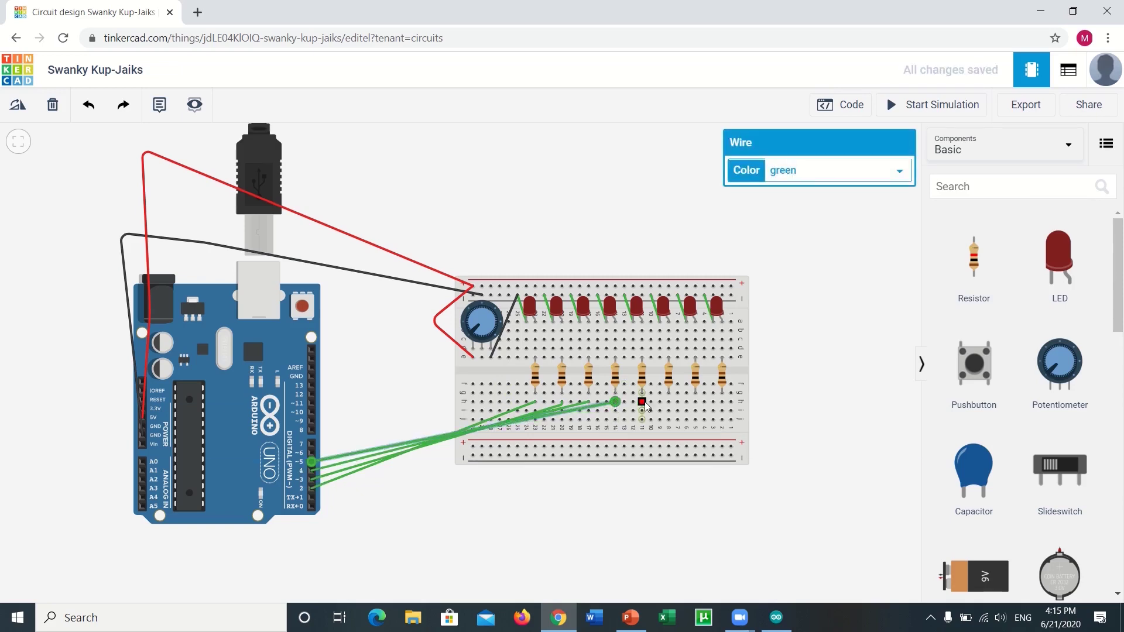
pyautogui.moveTo(585, 399); pyautogui.dragTo(422, 466)
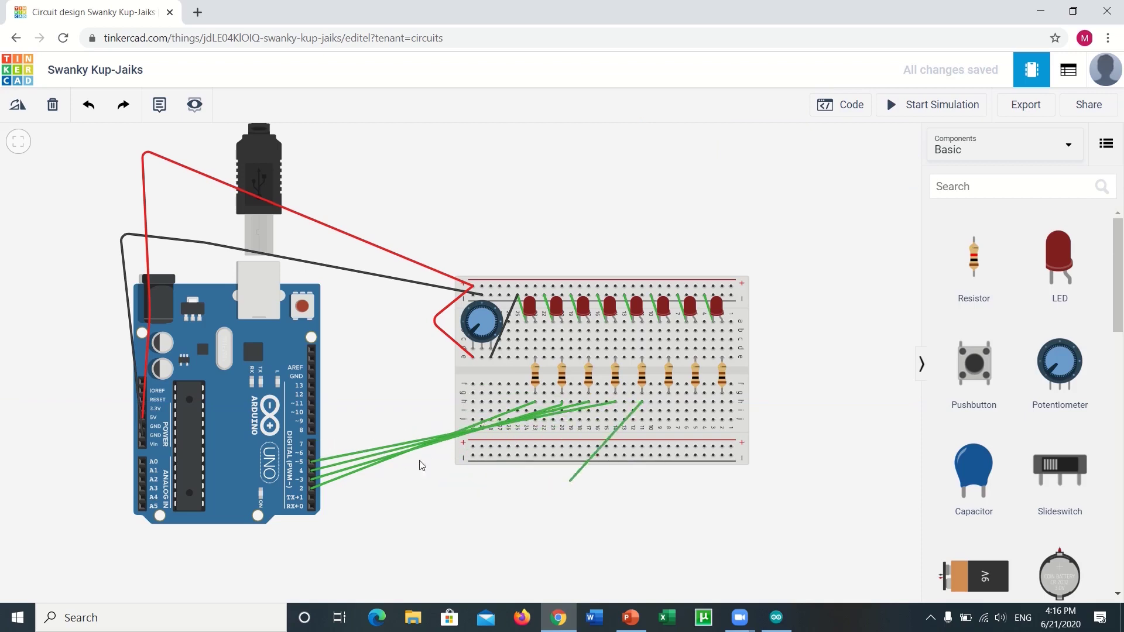
pyautogui.click(314, 456)
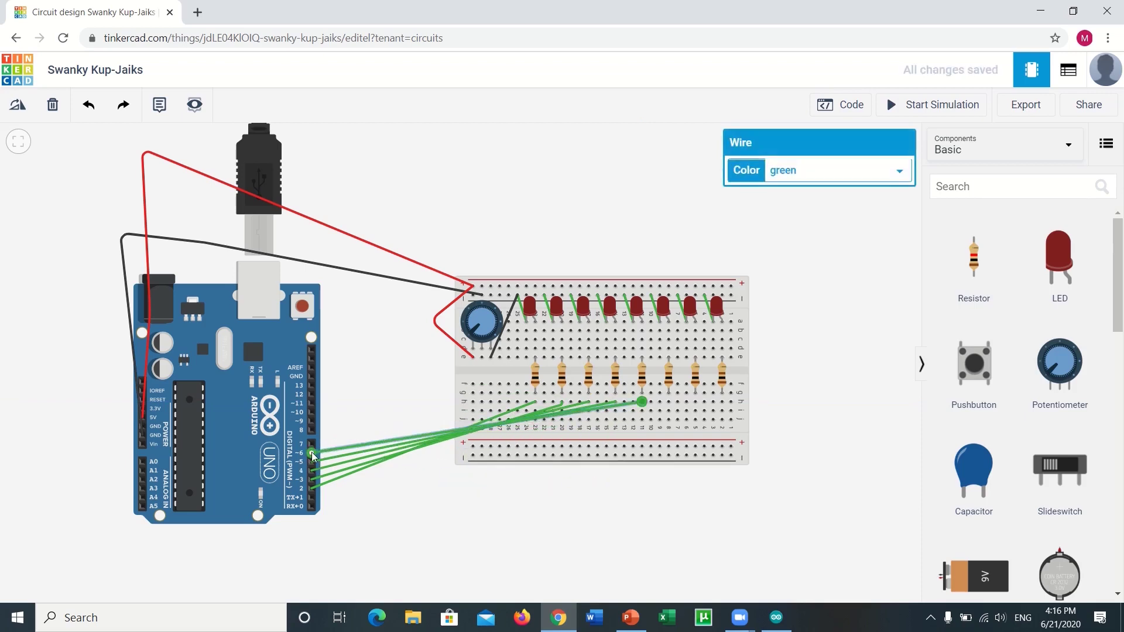
# Wire digital pins 7, 8 and 9 to breadboard column 8 row h, column 5 row i and column 1 row j with green wires.
pyautogui.click(312, 444)
pyautogui.click(669, 402)
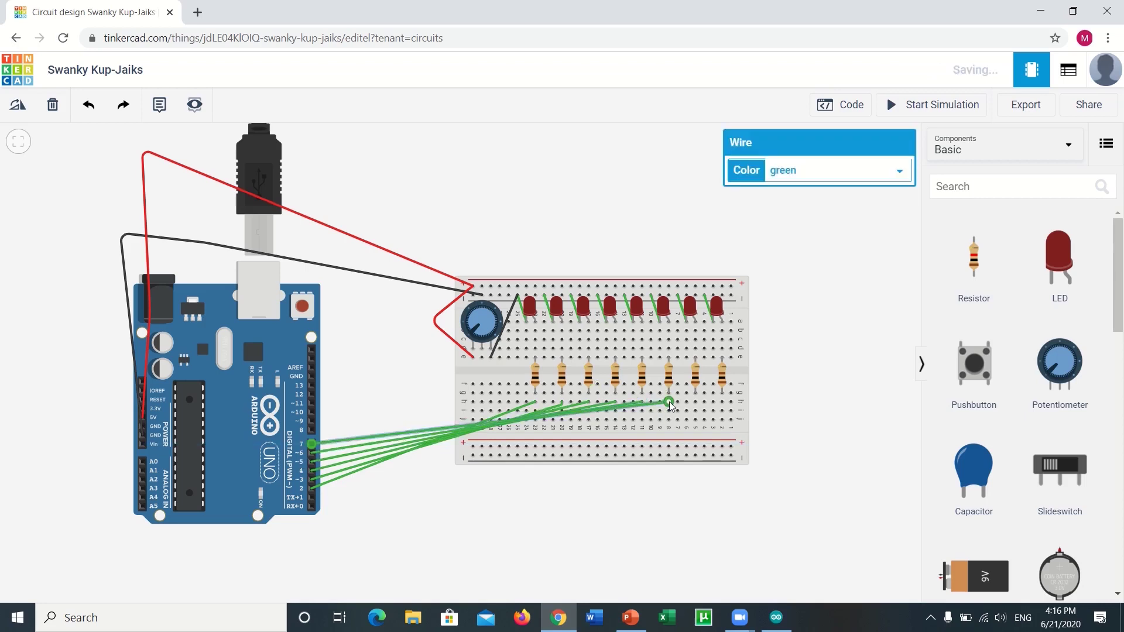
pyautogui.click(311, 430)
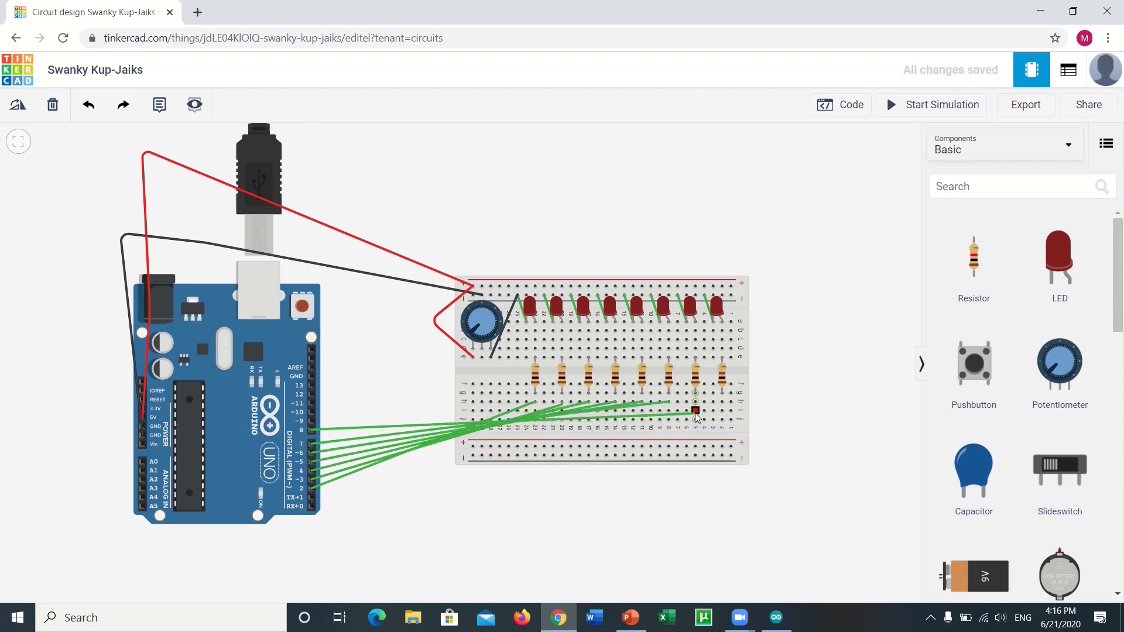
pyautogui.click(695, 410)
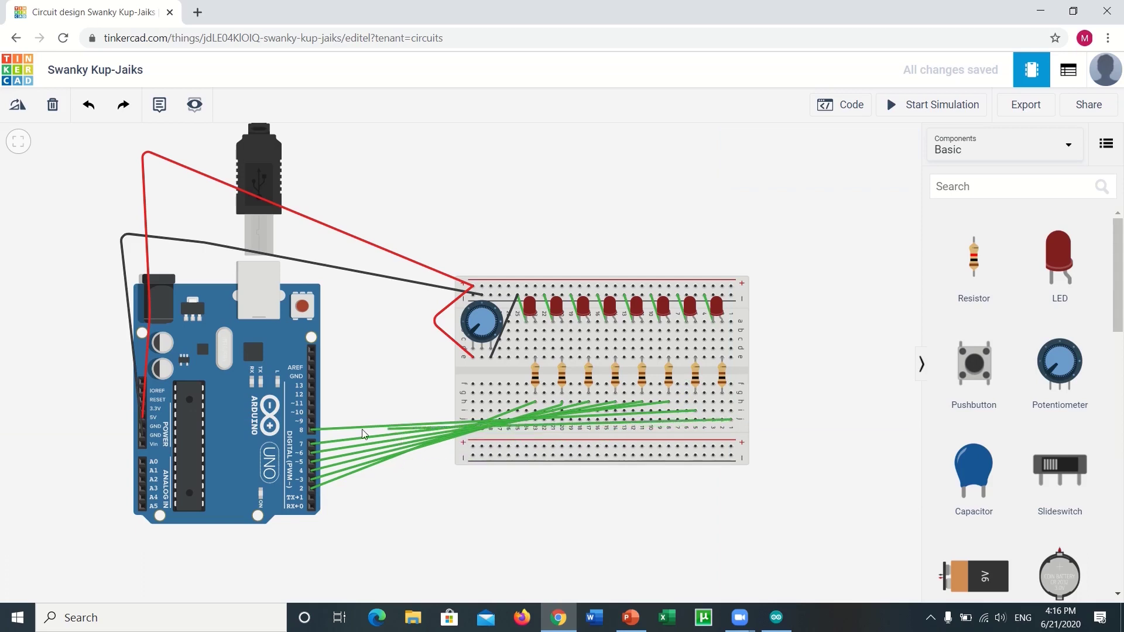
pyautogui.click(311, 422)
pyautogui.click(731, 420)
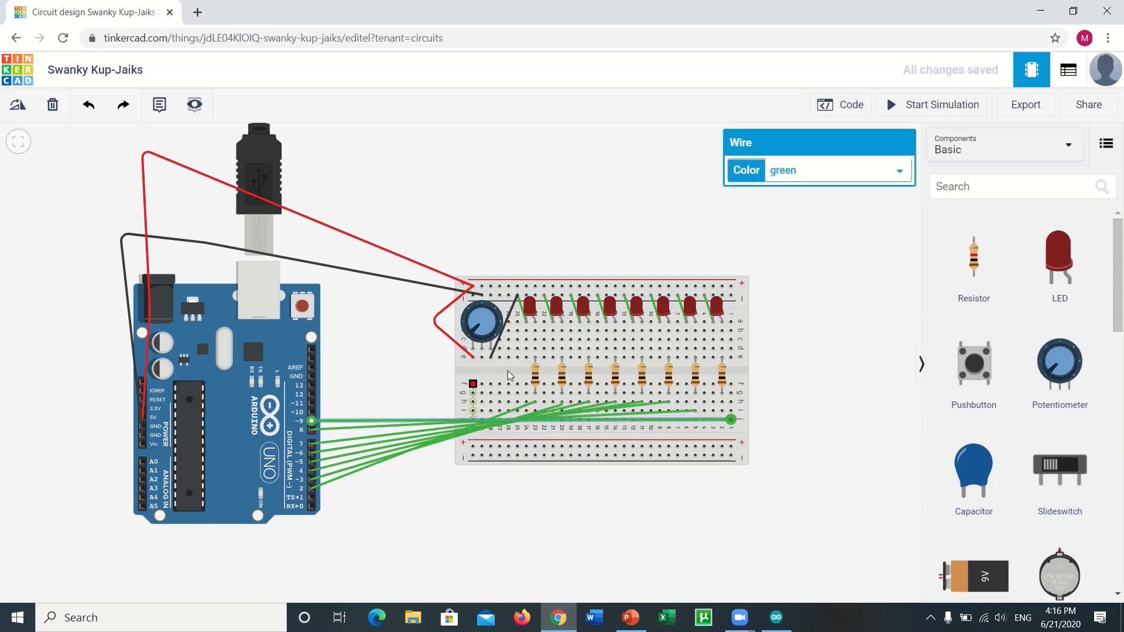
# Color the digital pin 9 wire black and the digital pin 8 wire orange.
pyautogui.click(831, 170)
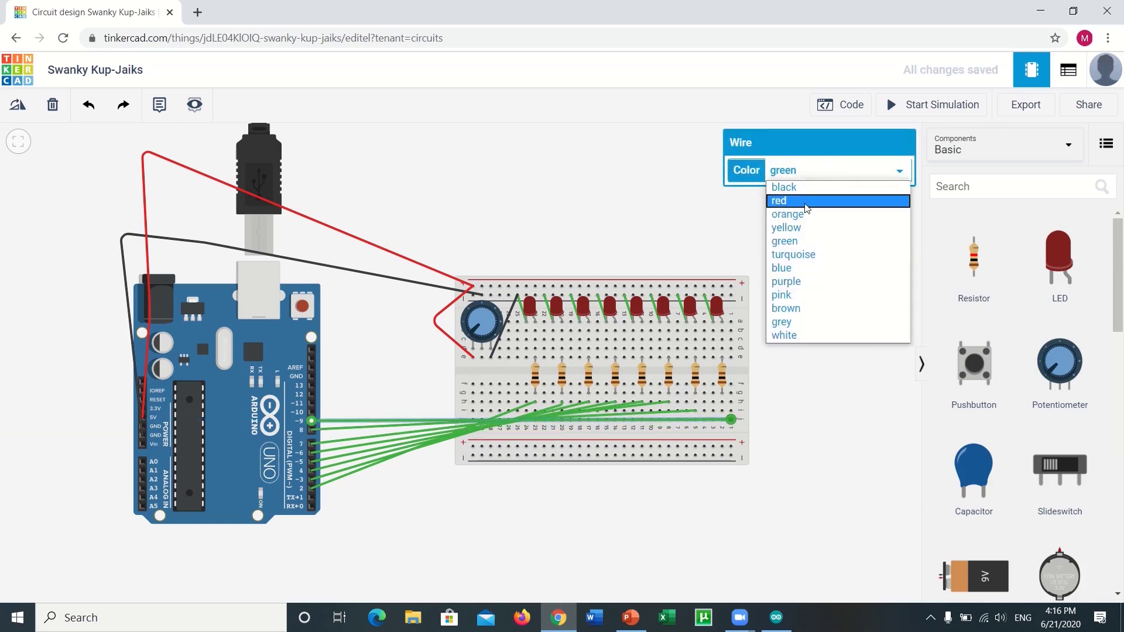
pyautogui.click(806, 188)
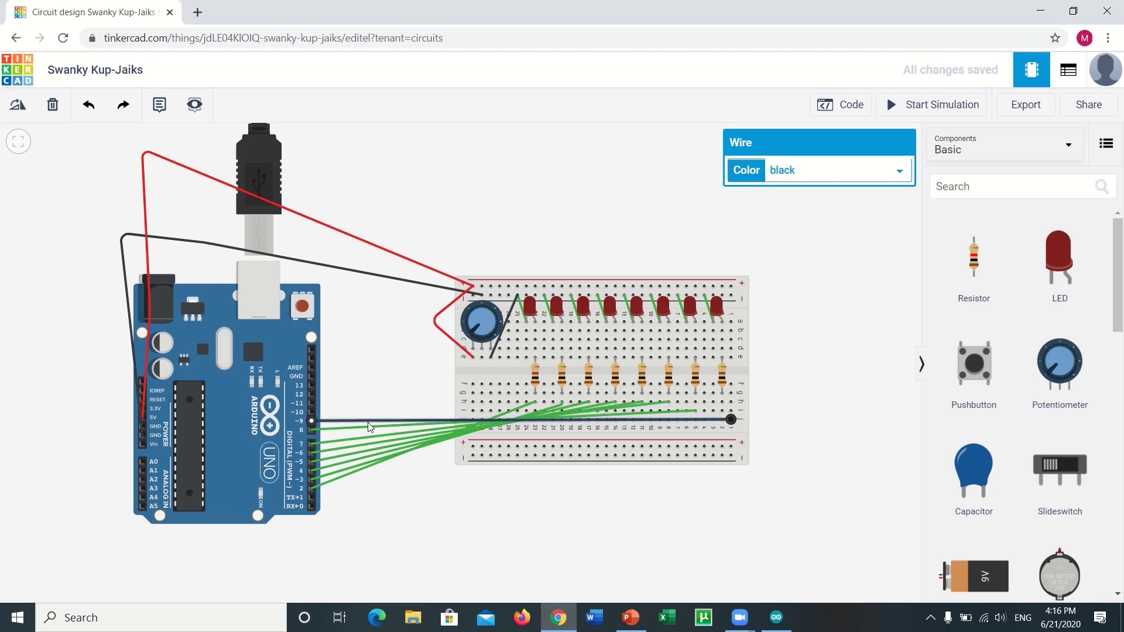
pyautogui.click(354, 432)
pyautogui.click(821, 178)
pyautogui.click(788, 214)
# Color the digital pin 7 wire red and the digital pin 6 wire turquoise.
pyautogui.click(358, 439)
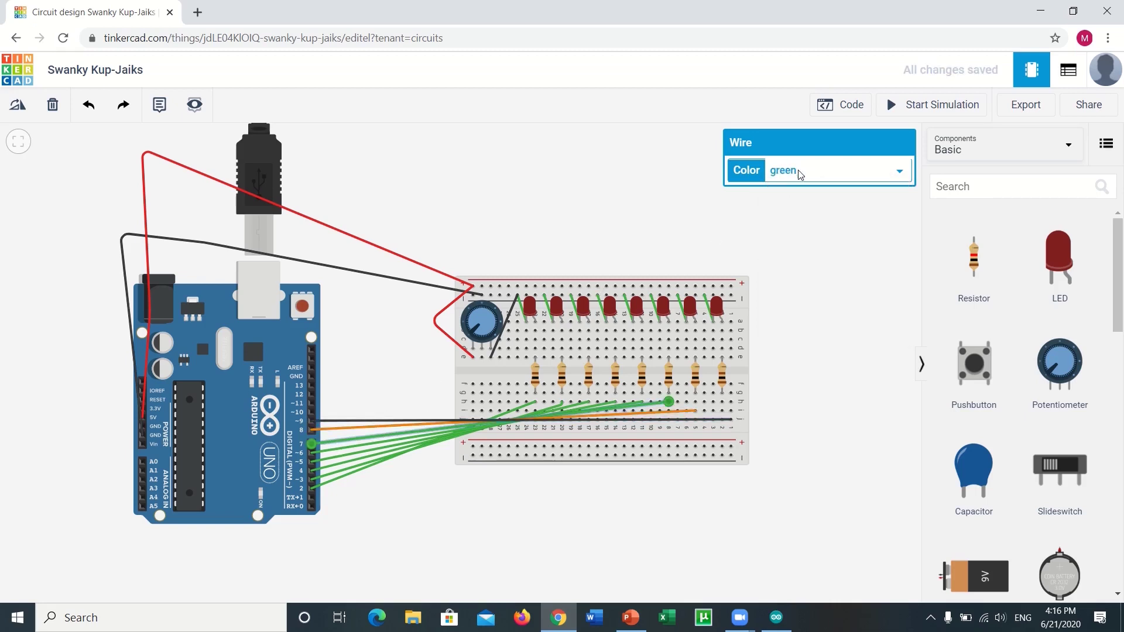
pyautogui.click(804, 171)
pyautogui.click(800, 202)
pyautogui.click(348, 455)
pyautogui.click(853, 168)
pyautogui.click(829, 251)
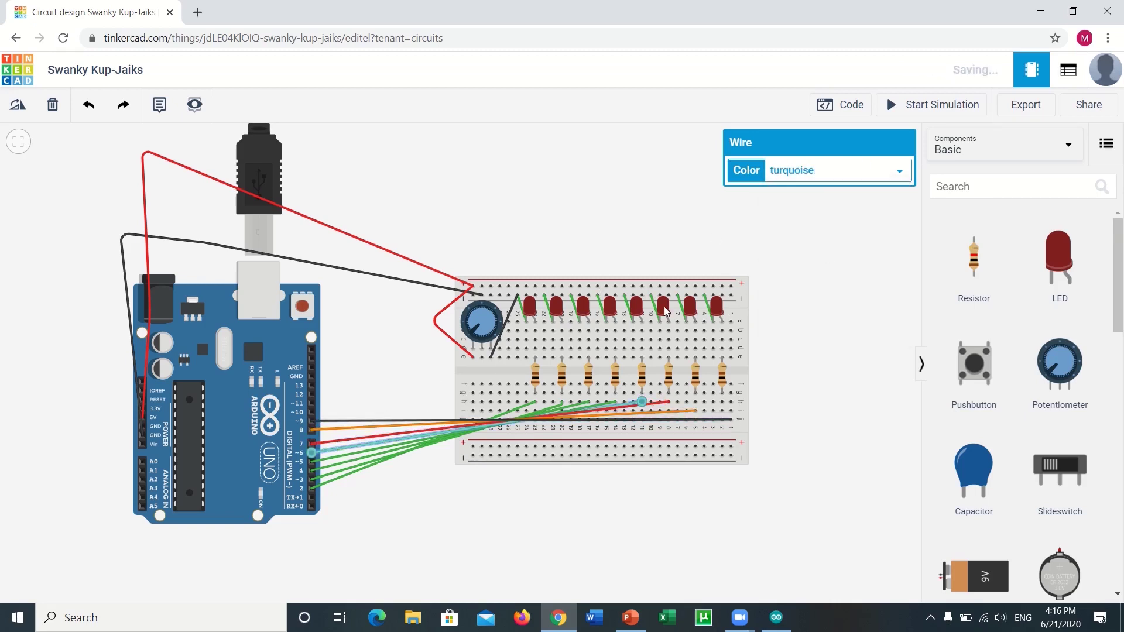
# Color the digital pin 5 wire blue and the digital pin 4 wire pink.
pyautogui.click(350, 462)
pyautogui.click(828, 171)
pyautogui.click(828, 269)
pyautogui.click(327, 472)
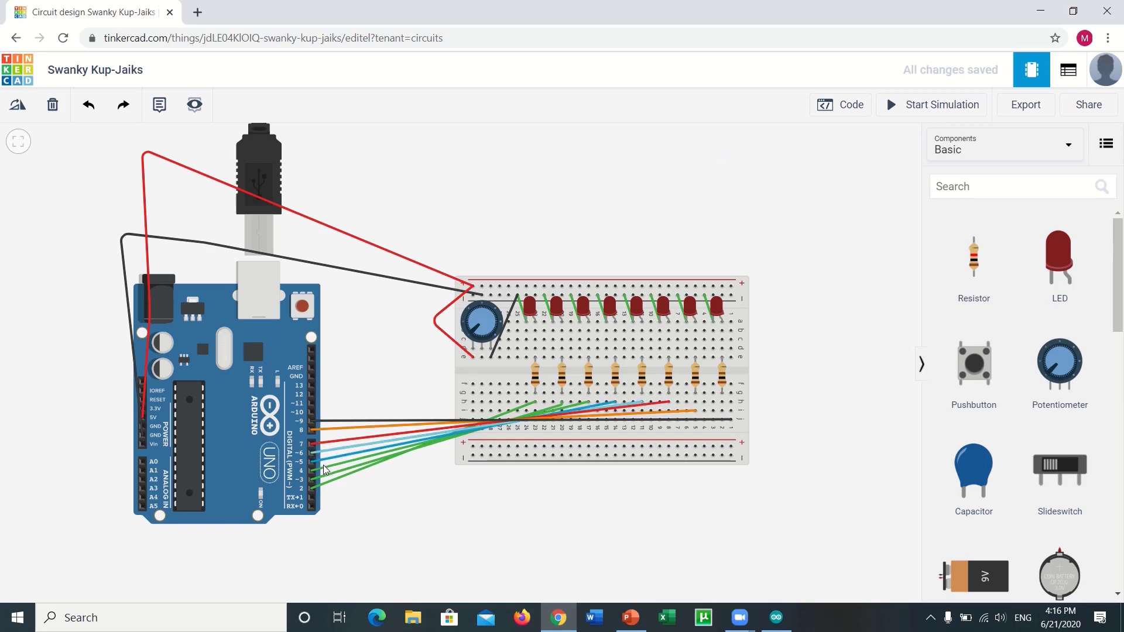
pyautogui.click(828, 179)
pyautogui.click(785, 294)
# Color the digital pin 3 wire brown and the digital pin 2 wire white.
pyautogui.click(331, 474)
pyautogui.click(828, 171)
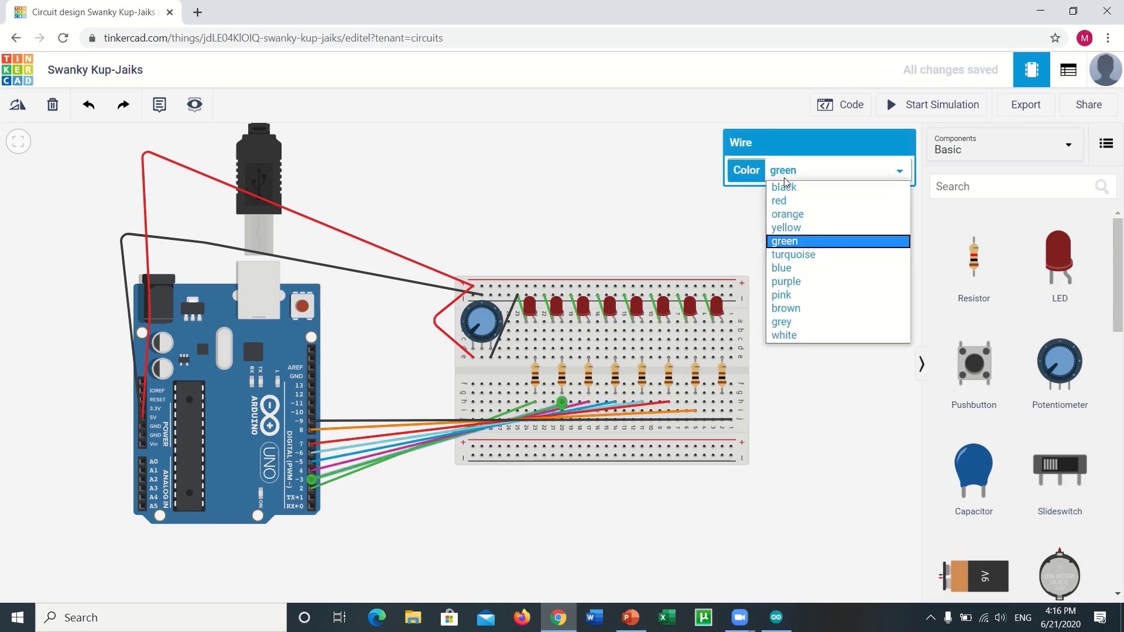
pyautogui.click(800, 309)
pyautogui.click(352, 473)
pyautogui.click(890, 171)
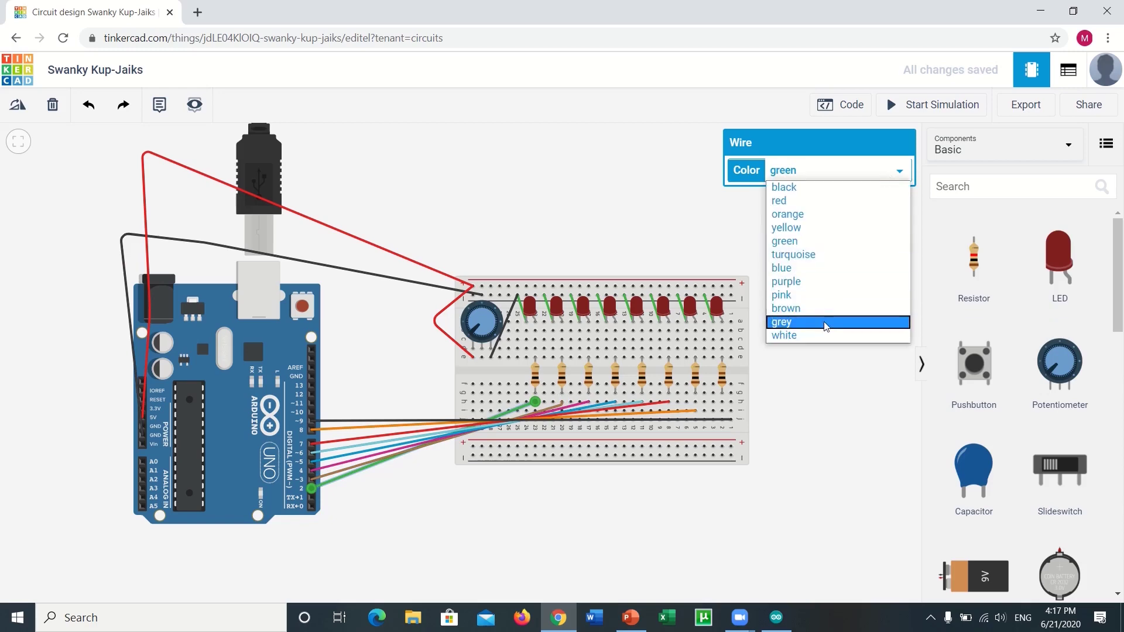
pyautogui.click(785, 335)
pyautogui.click(599, 513)
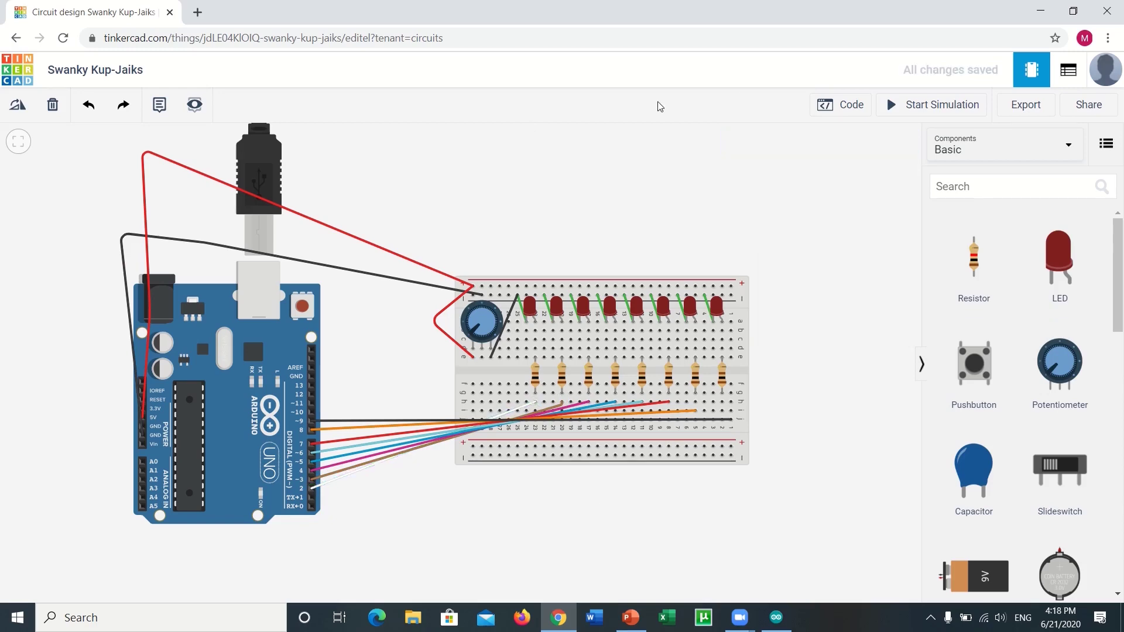
# Switch the Arduino's code editor from Blocks to Text and delete all of the default code.
pyautogui.click(826, 108)
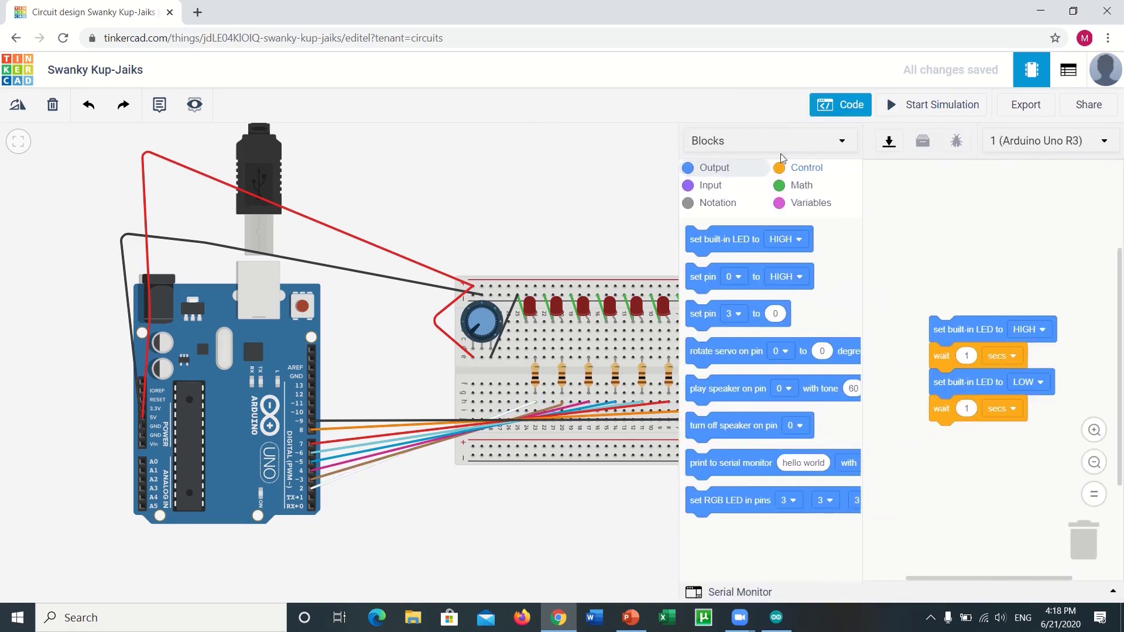
pyautogui.click(741, 141)
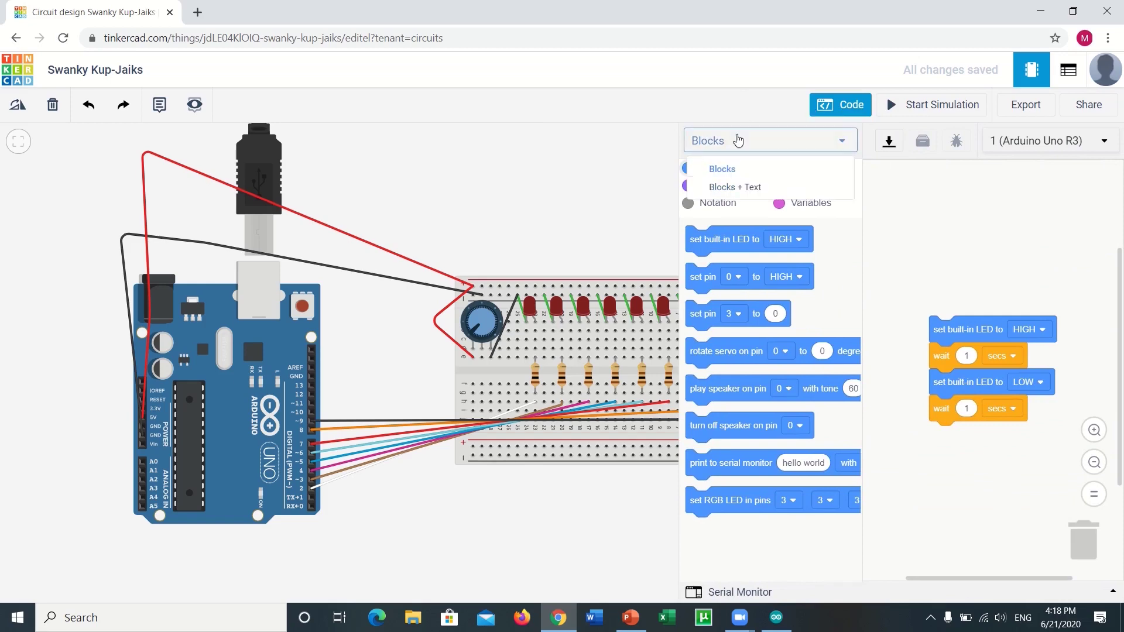
pyautogui.click(729, 209)
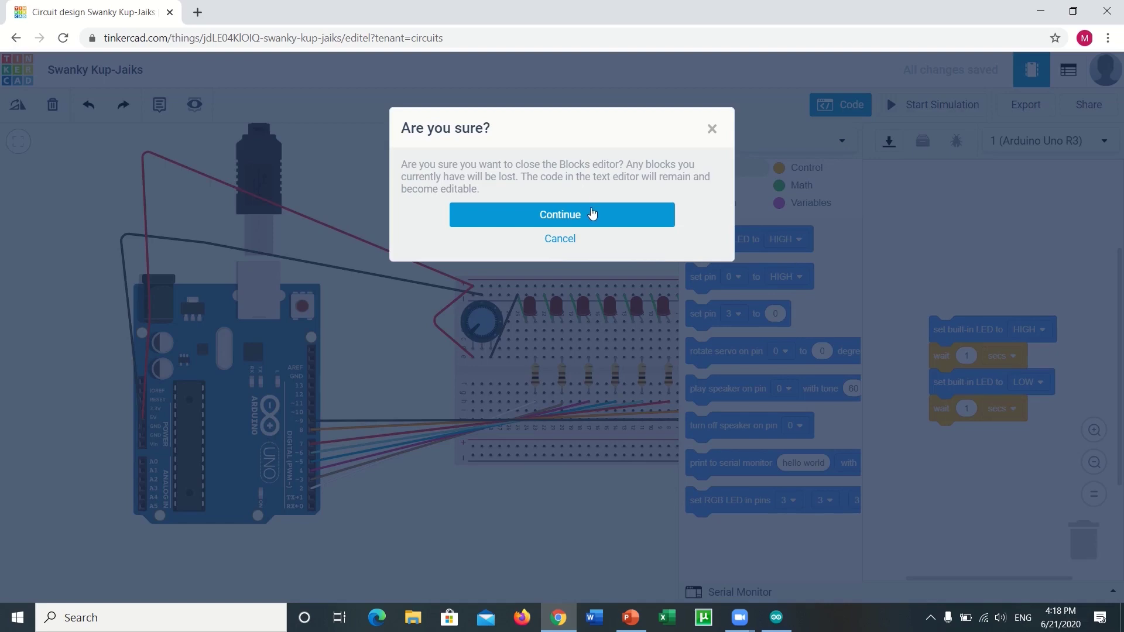
pyautogui.click(592, 212)
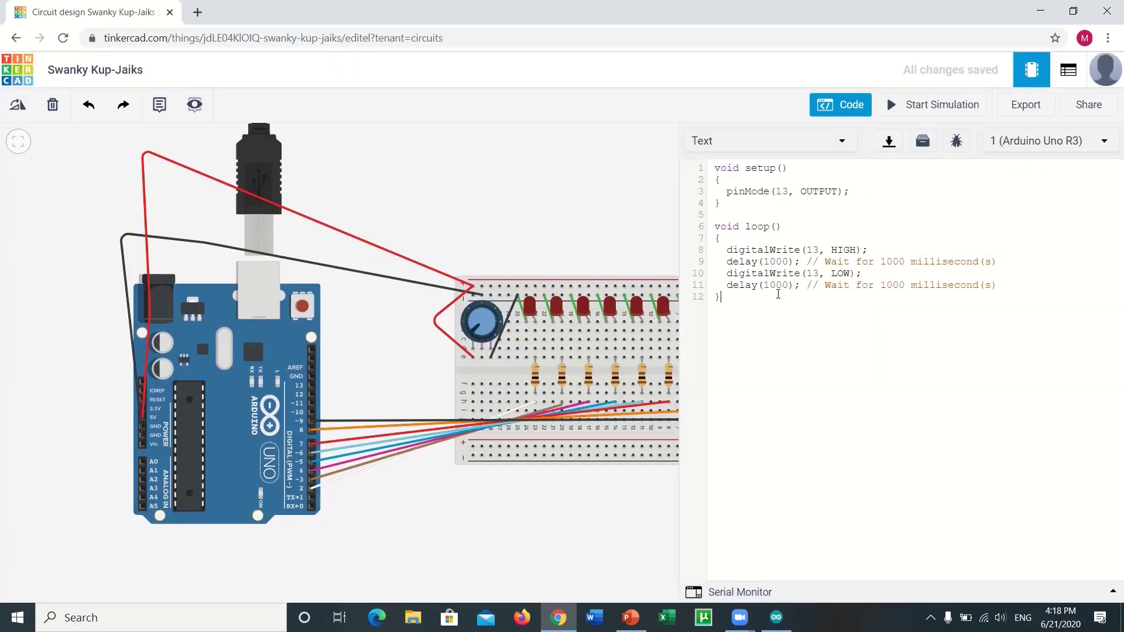
pyautogui.hotkey('ctrl', 'a')
pyautogui.press('BackSpace')
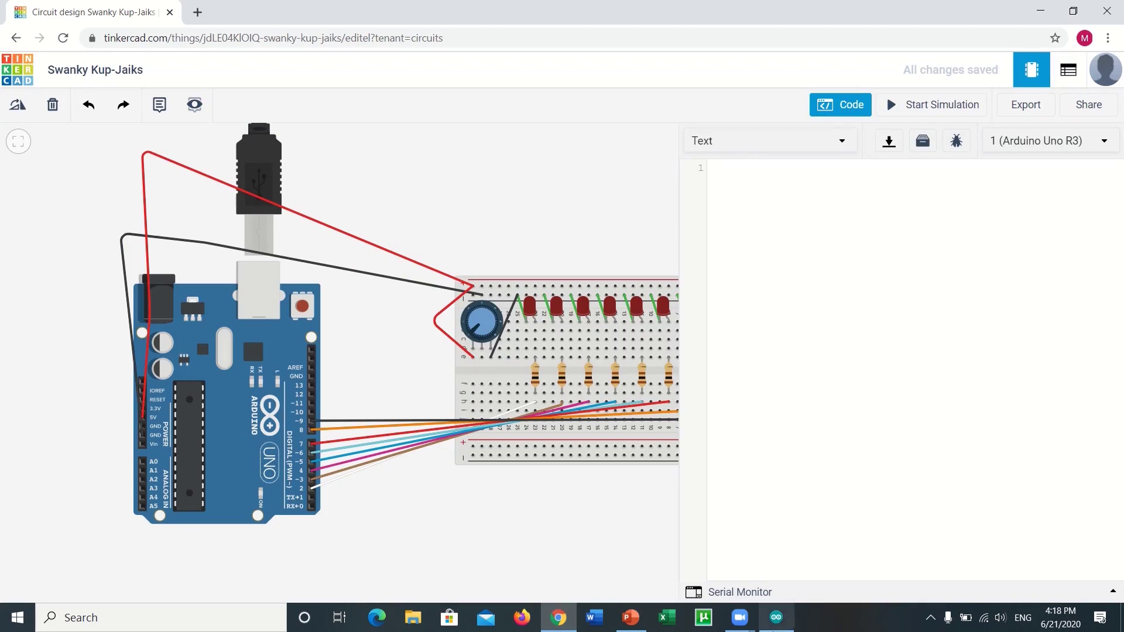
# Copy the entire Led_chaser sketch from the Arduino IDE and paste it into the empty Tinkercad code editor.
pyautogui.click(774, 625)
pyautogui.click(270, 244)
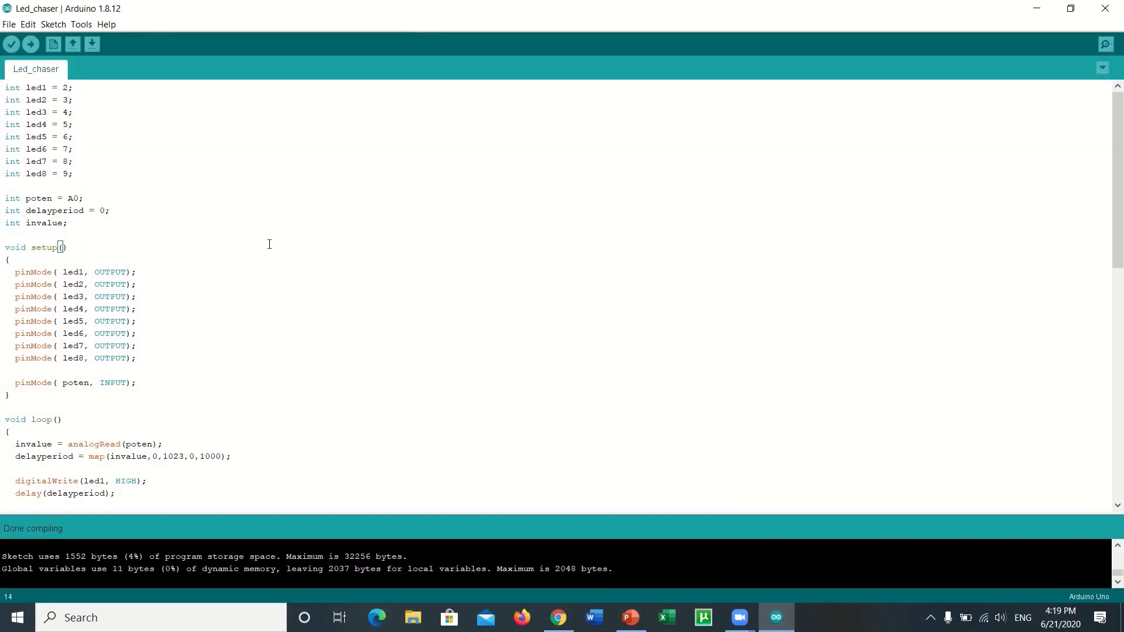
pyautogui.hotkey('ctrl', 'a')
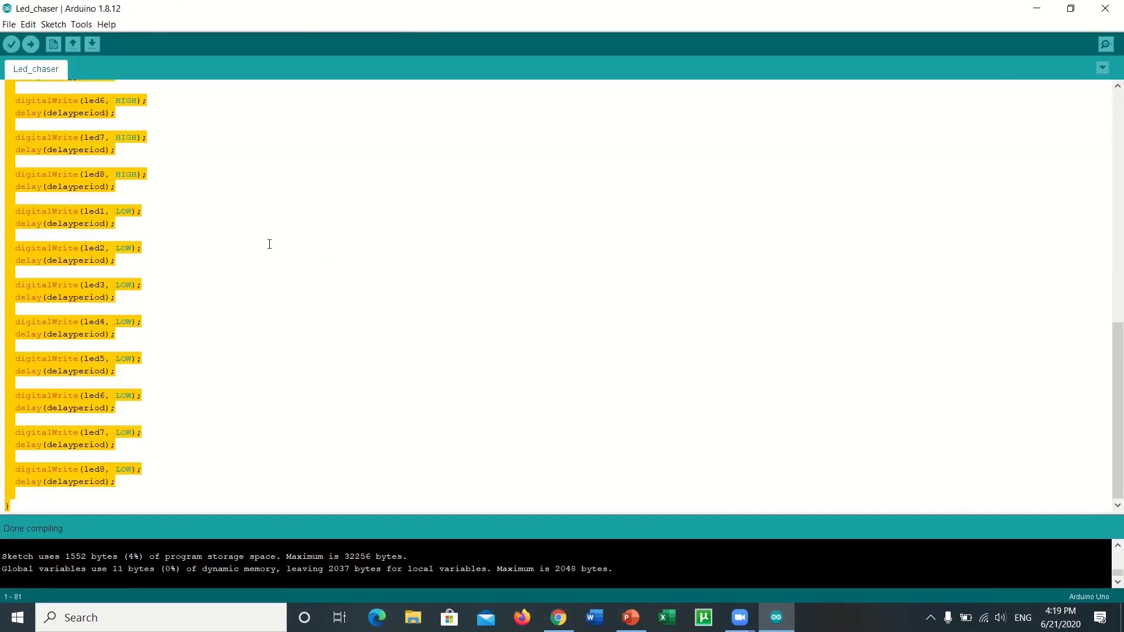
pyautogui.click(1038, 8)
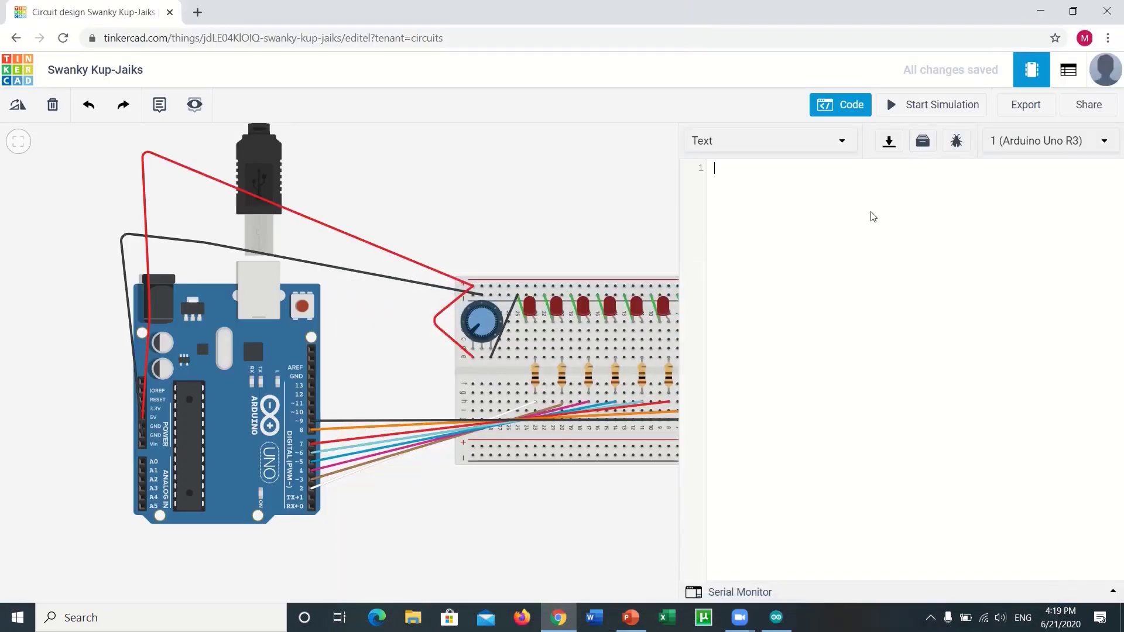
pyautogui.hotkey('ctrl', 'v')
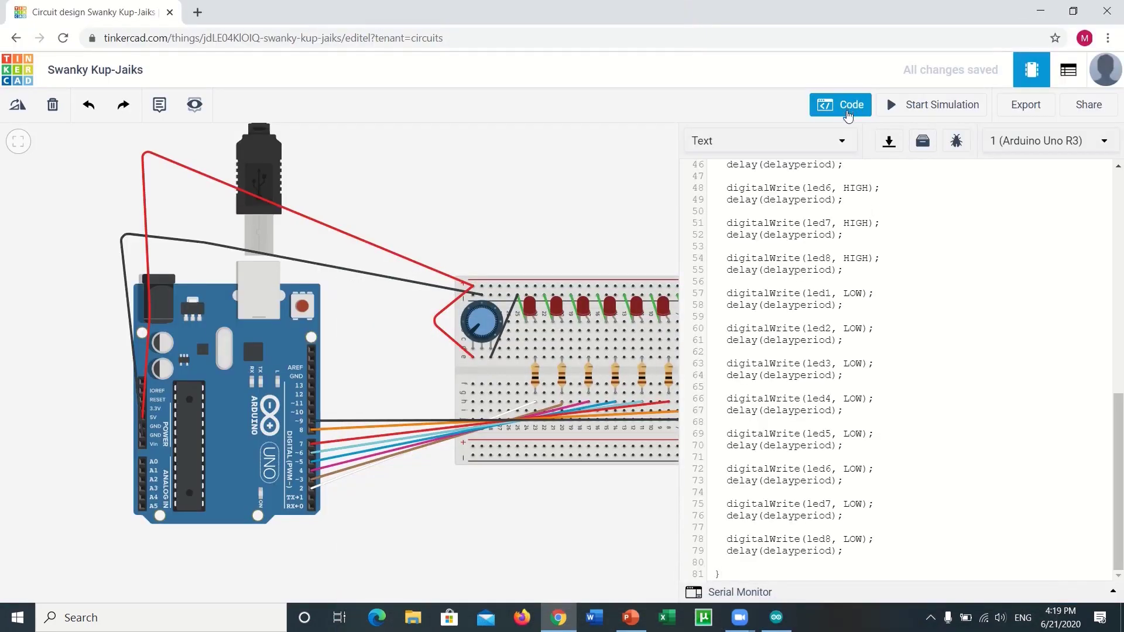
# Start the simulation and show the whole circuit beside the code.
pyautogui.click(915, 112)
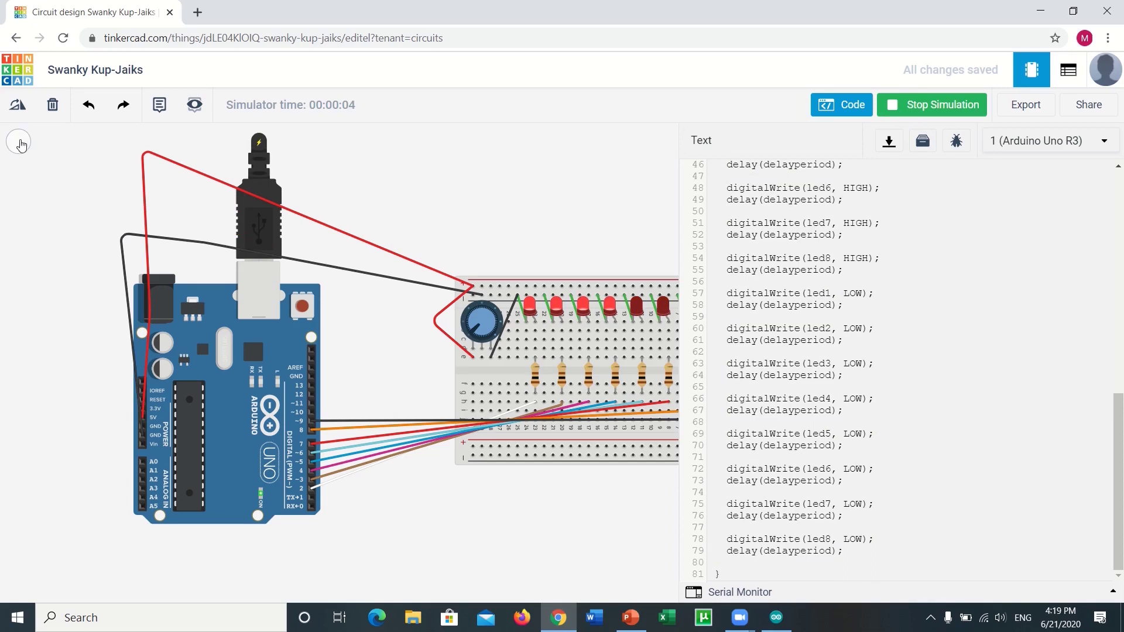
pyautogui.click(19, 143)
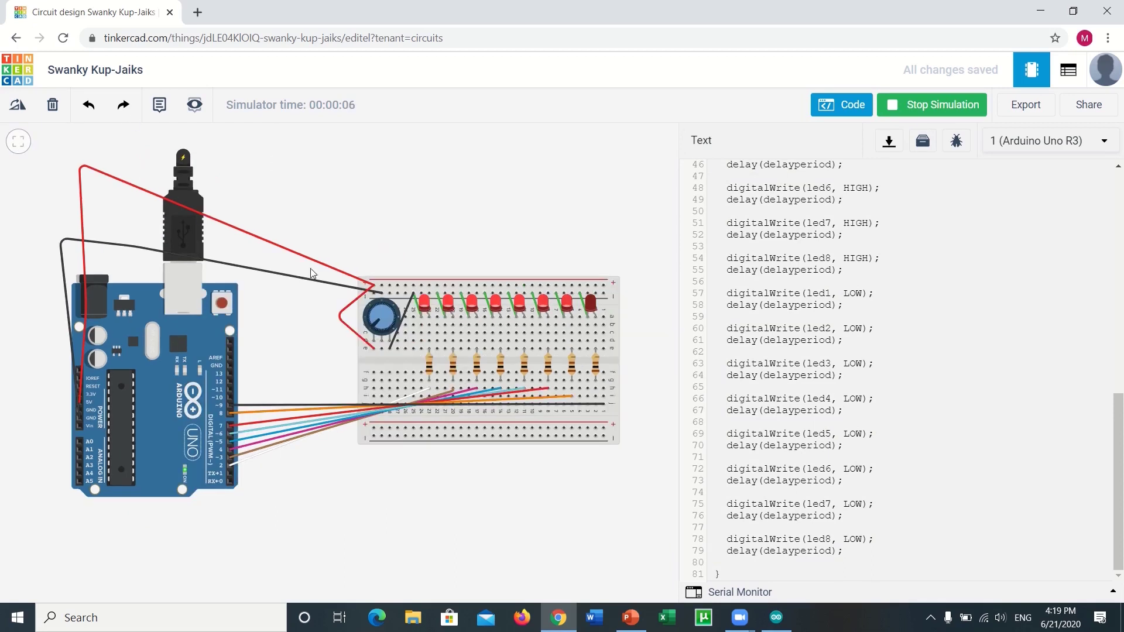